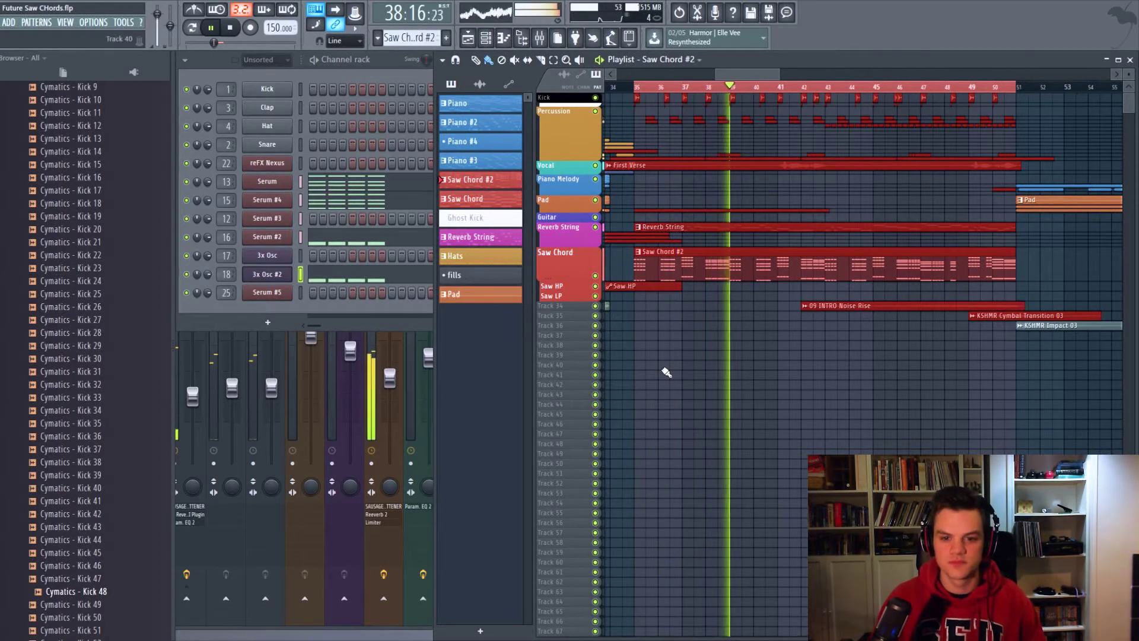
- Stop the song, reposition and widen the channel rack to show more steps, and play the Saw Chord #2 pattern
key(space)
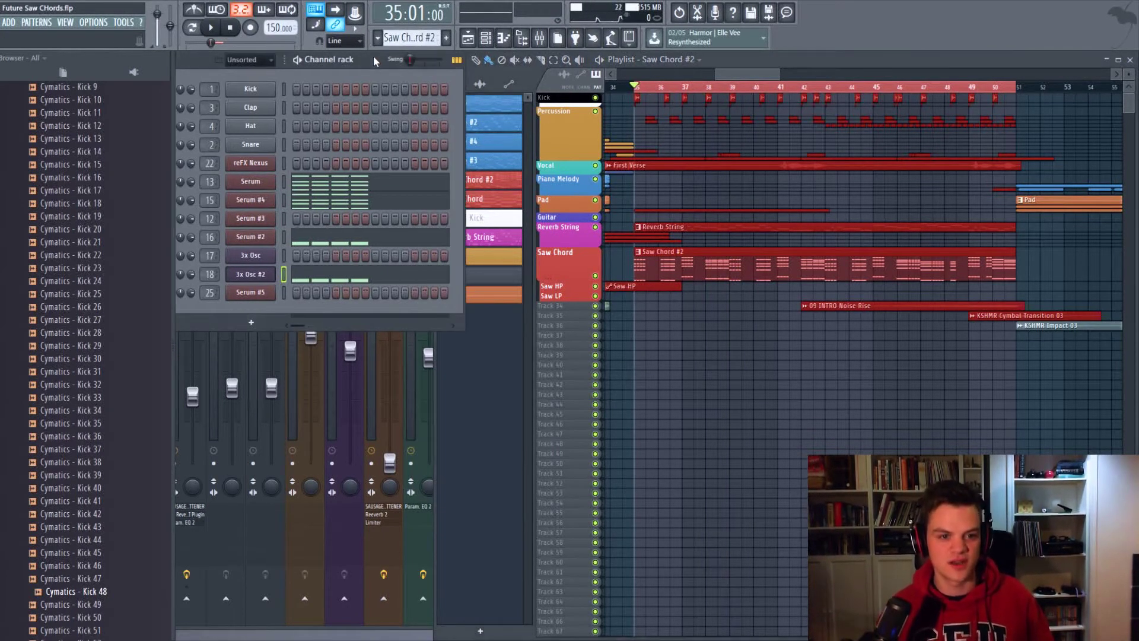
drag(372, 55, 446, 114)
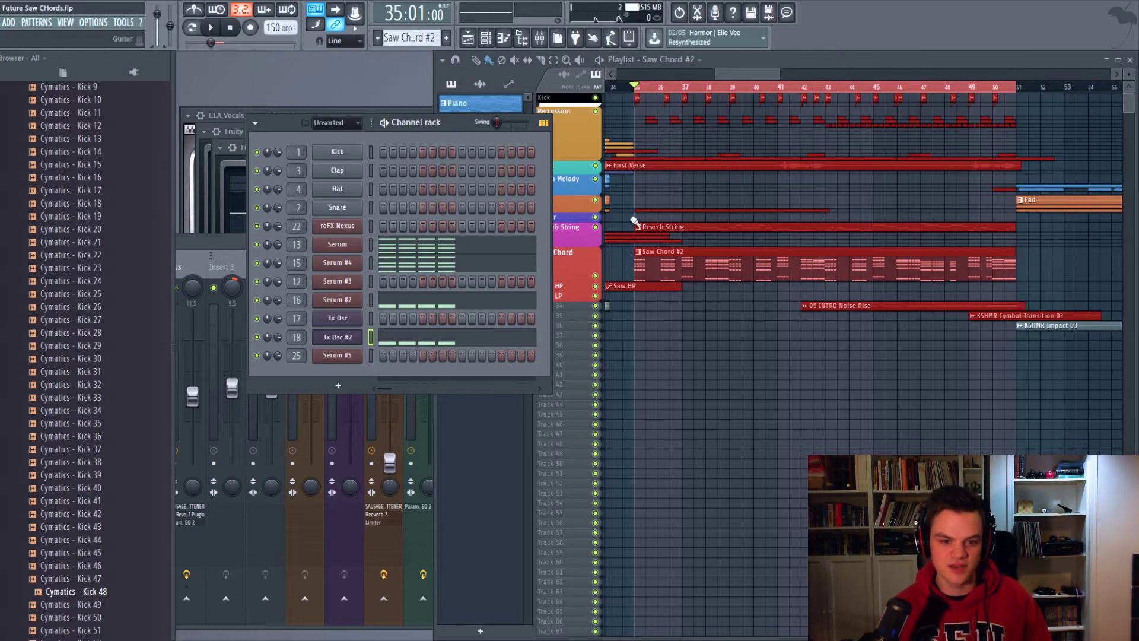
key(space)
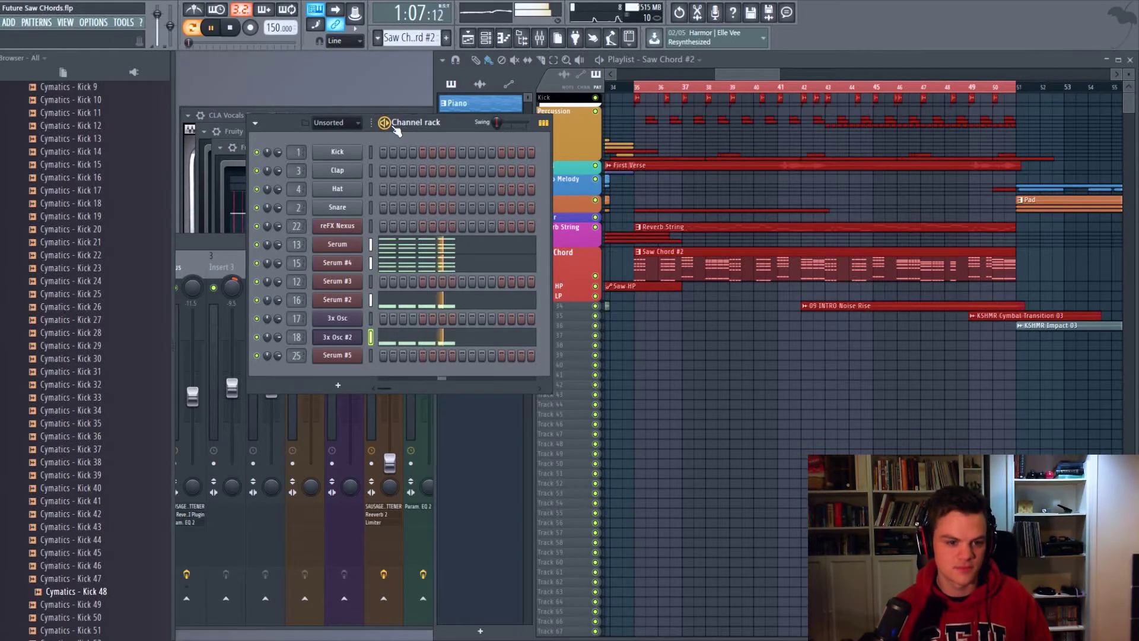
drag(556, 175, 930, 204)
key(space)
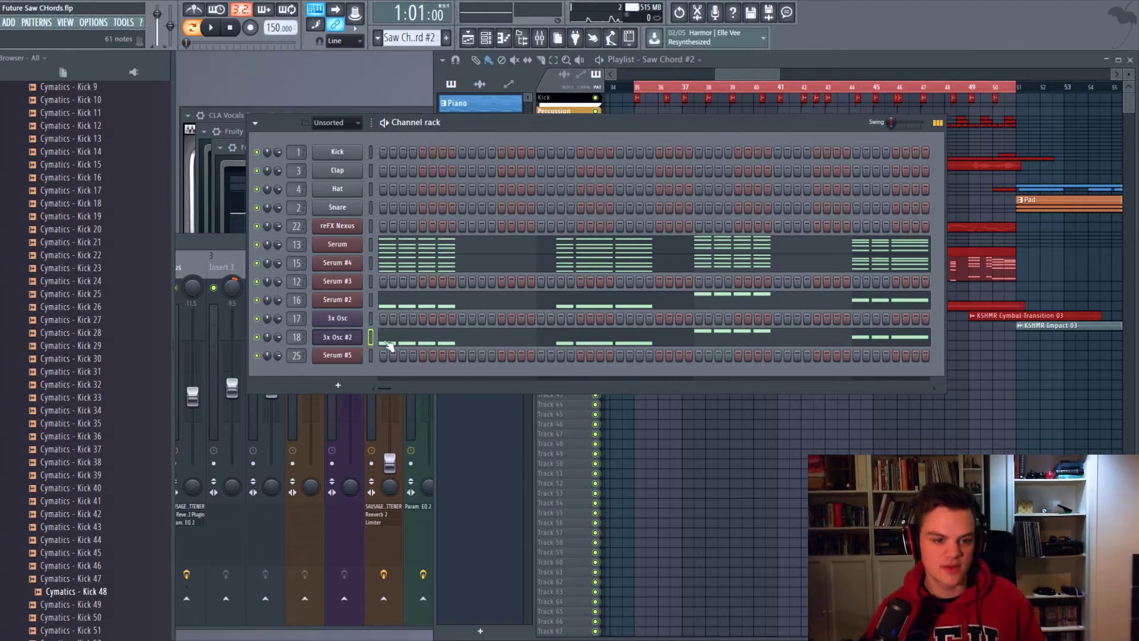
- Mute the 3x Osc #2 and Serum #2 channels and listen to the pattern without them
click(257, 337)
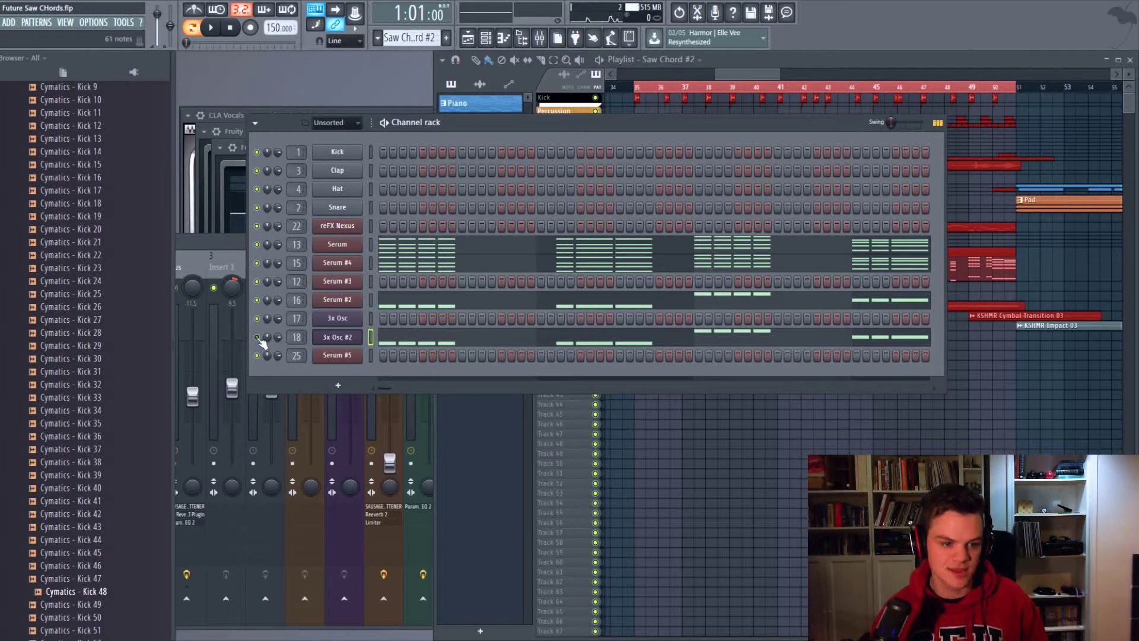
click(257, 300)
key(space)
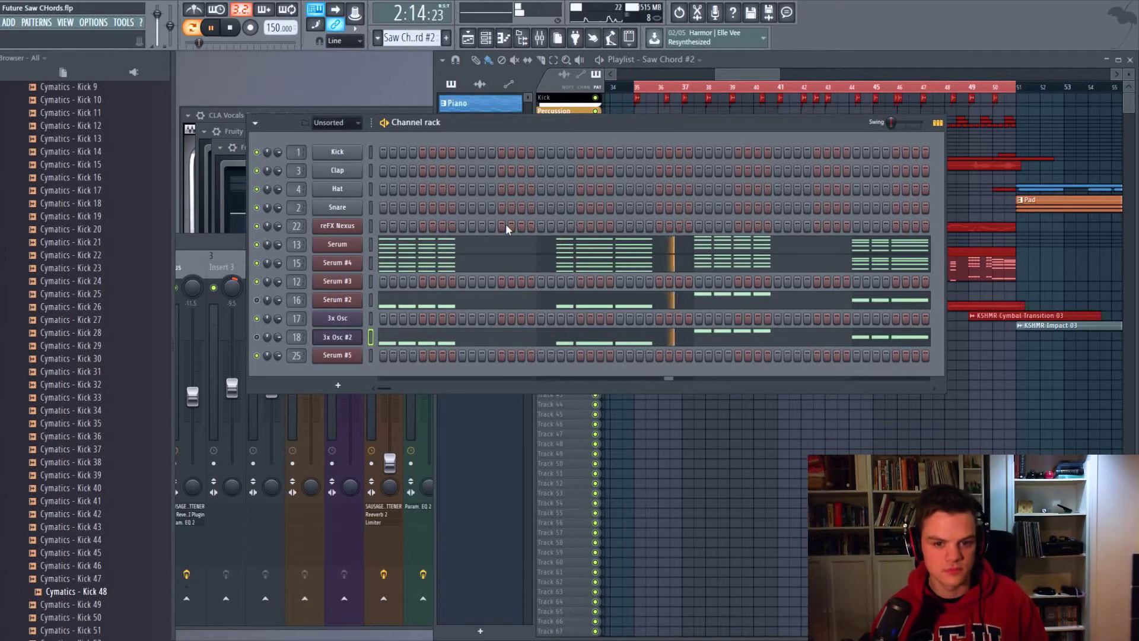
key(space)
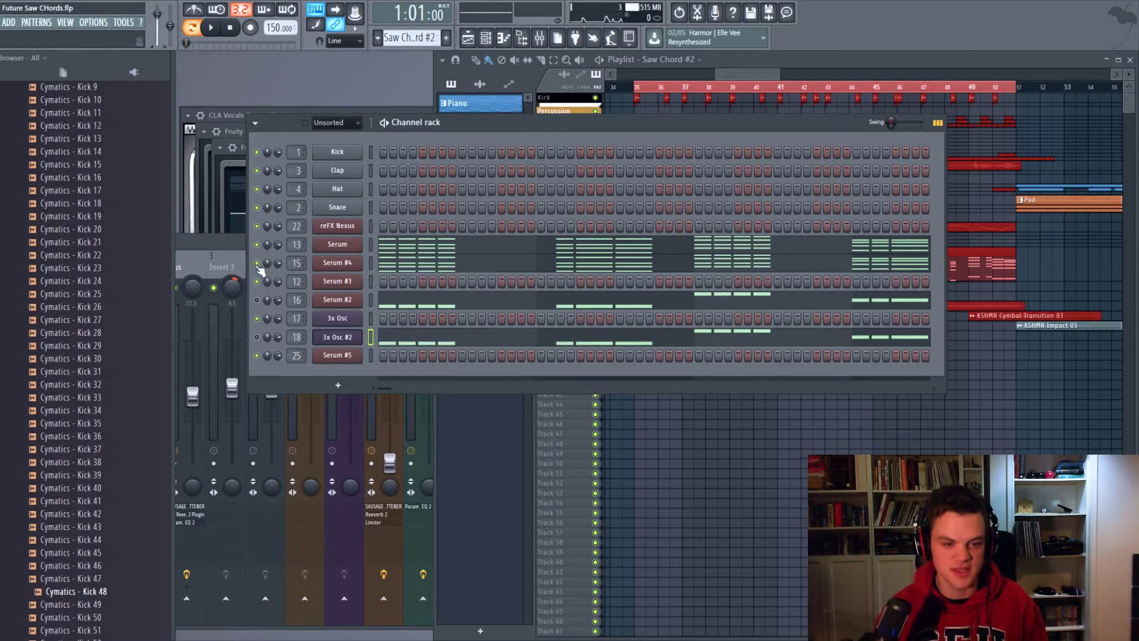
- Mute the Serum #4 channel and listen to the chord pattern with only the first Serum channel
key(space)
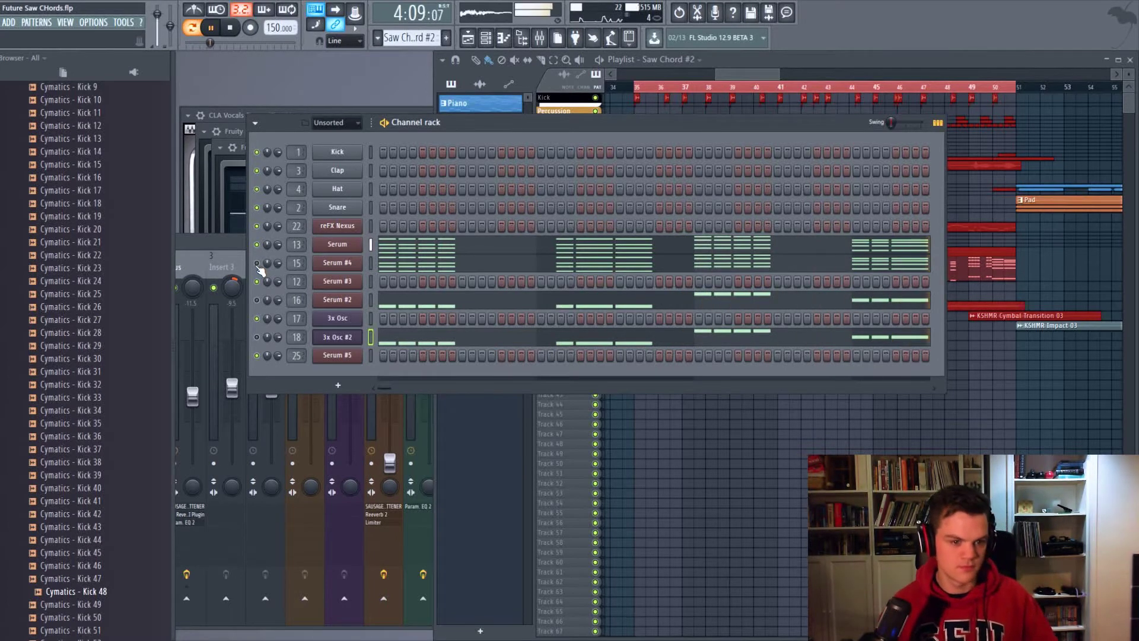
key(space)
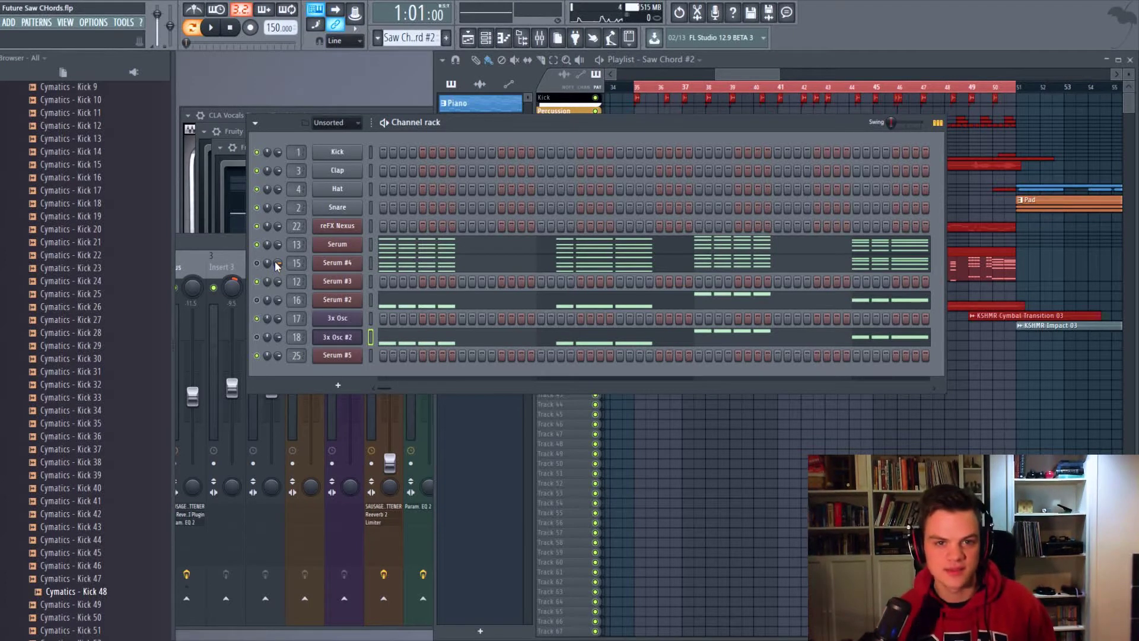
key(space)
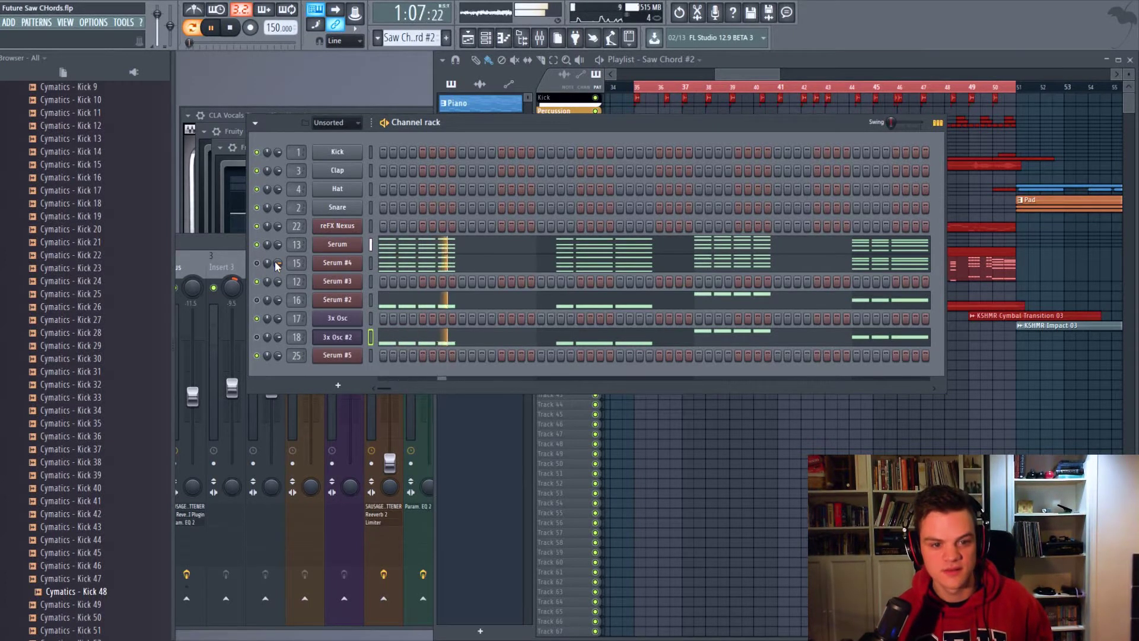
key(space)
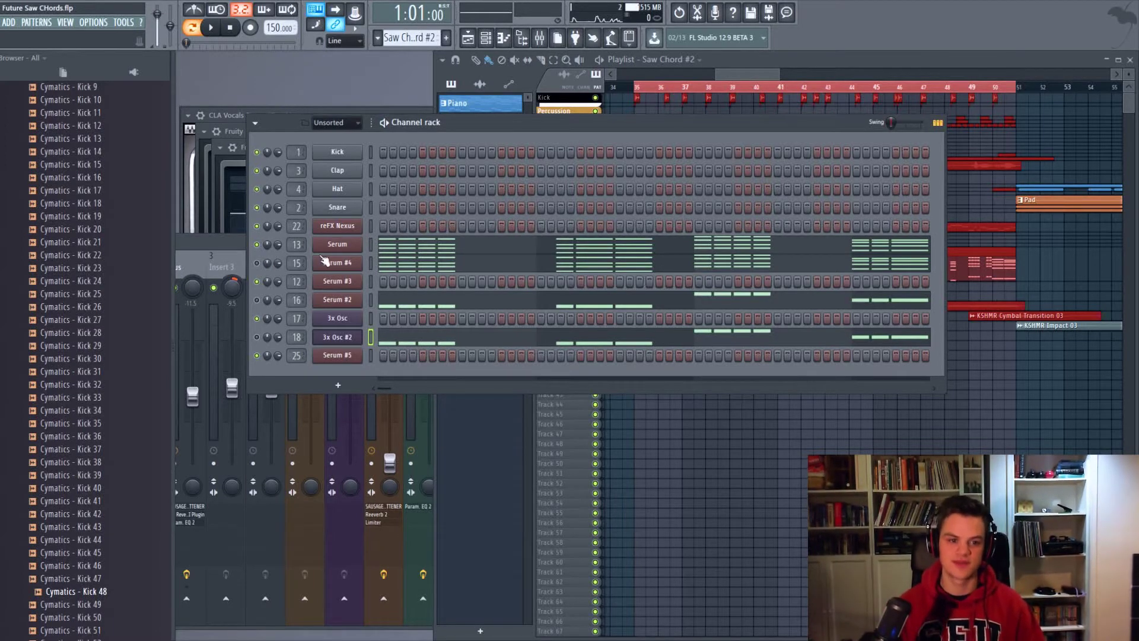
- Open the piano roll of the first Serum channel and play its chord progression
click(341, 245)
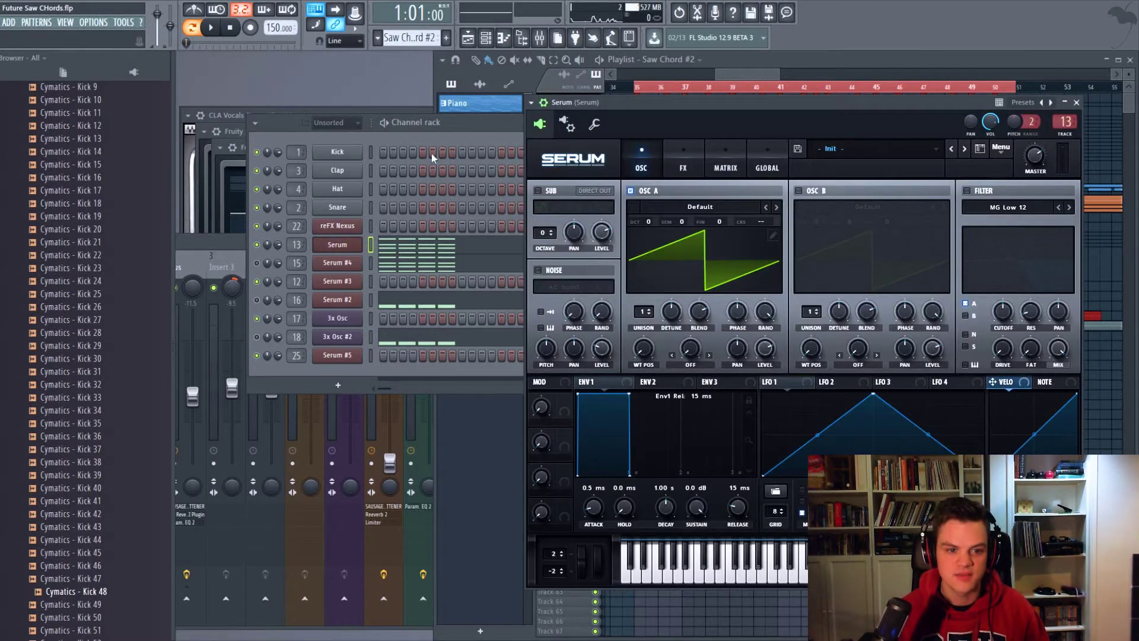
click(426, 246)
scroll(759, 232, up, 3)
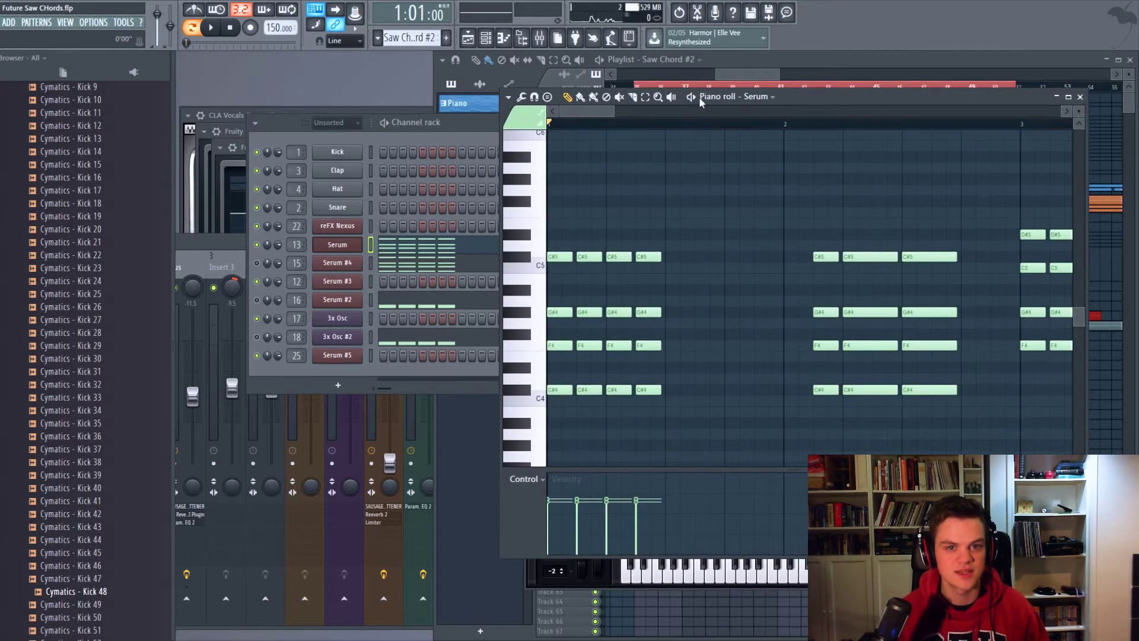
key(space)
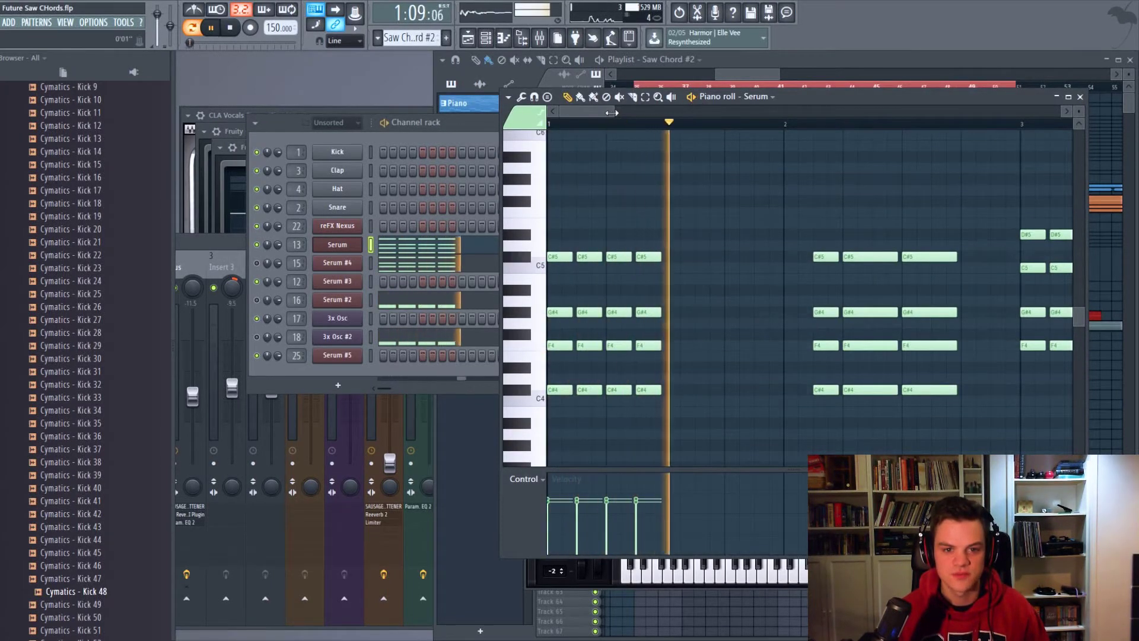
scroll(845, 128, down, 4)
drag(845, 132, 760, 139)
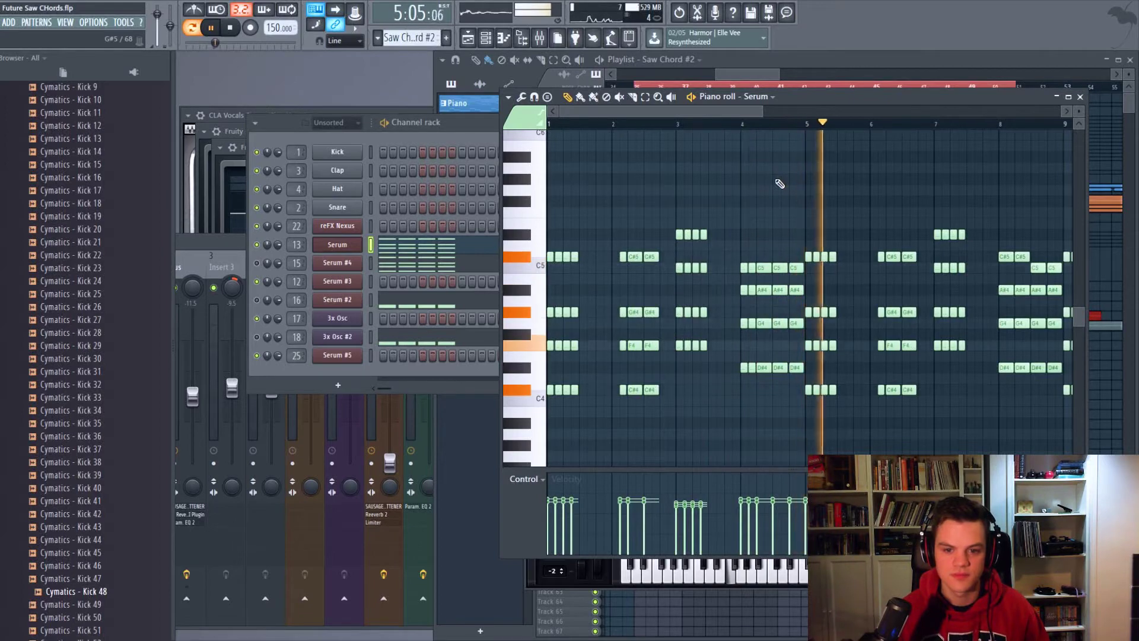
key(space)
- Examine the chord notes and rhythm across the bars in the Serum piano roll, playing the opening again
click(471, 119)
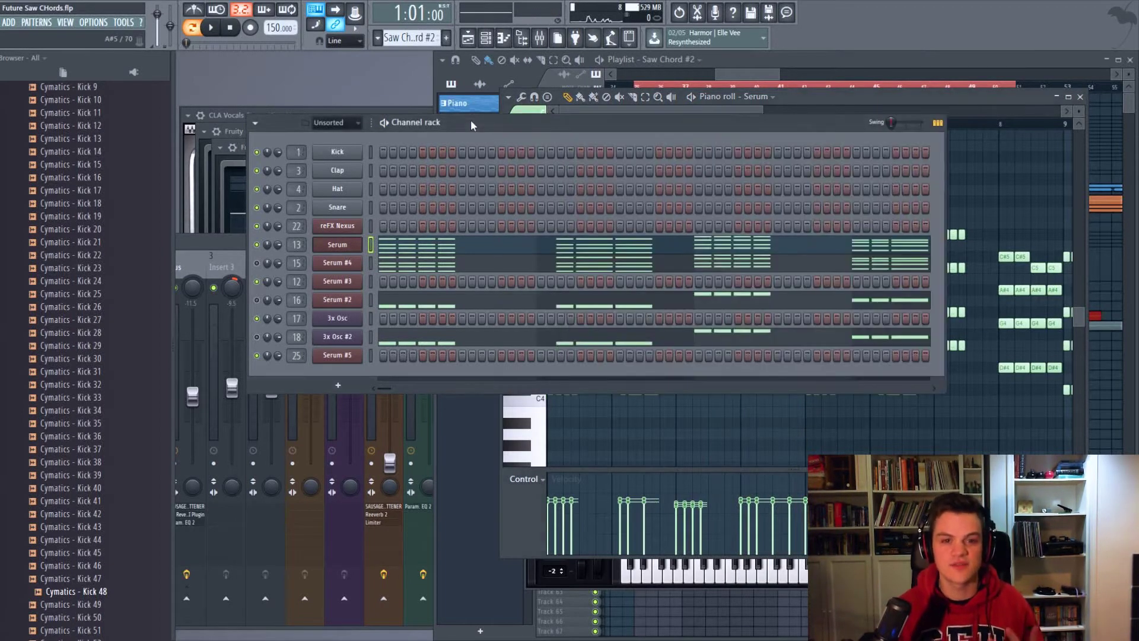
click(902, 100)
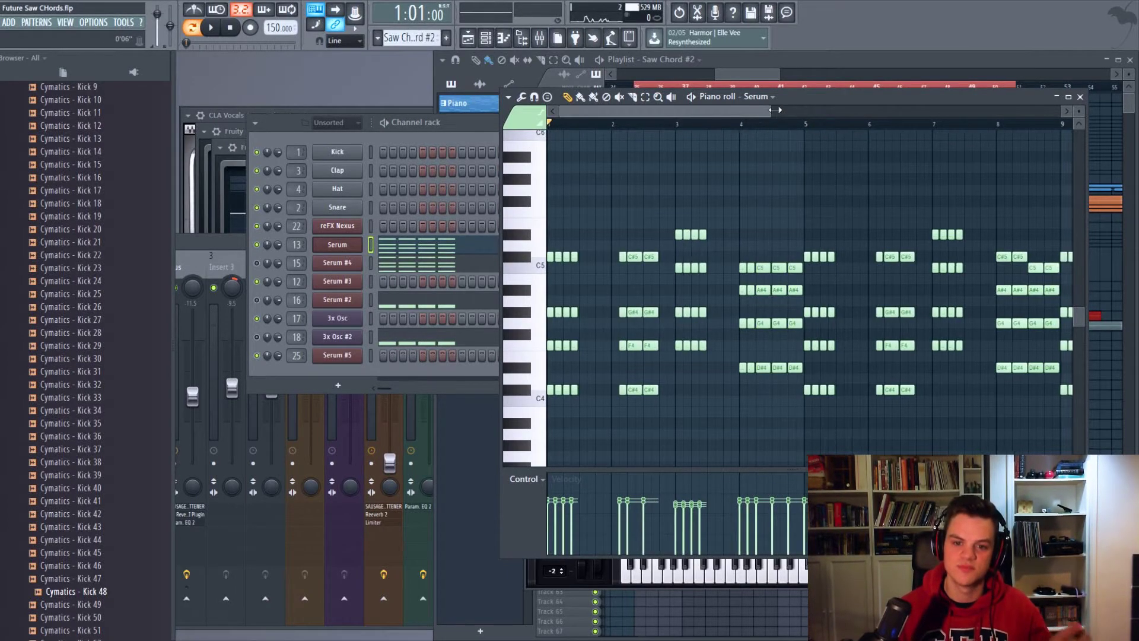
drag(762, 111, 687, 113)
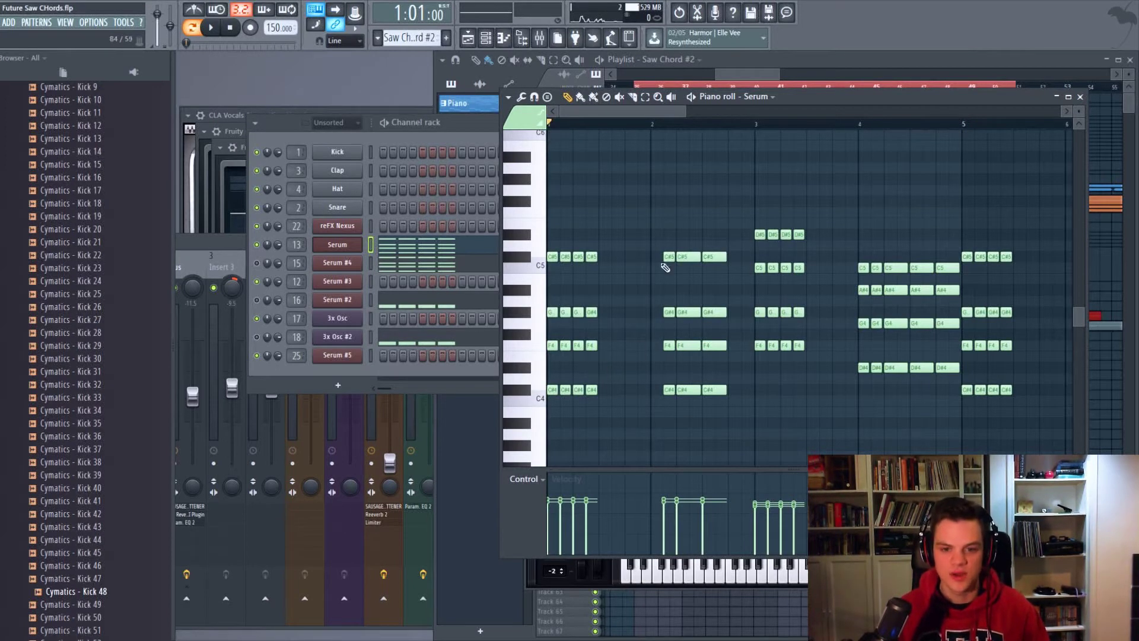
mouse_move(646, 111)
mouse_down()
mouse_move(679, 109)
mouse_move(646, 110)
mouse_up()
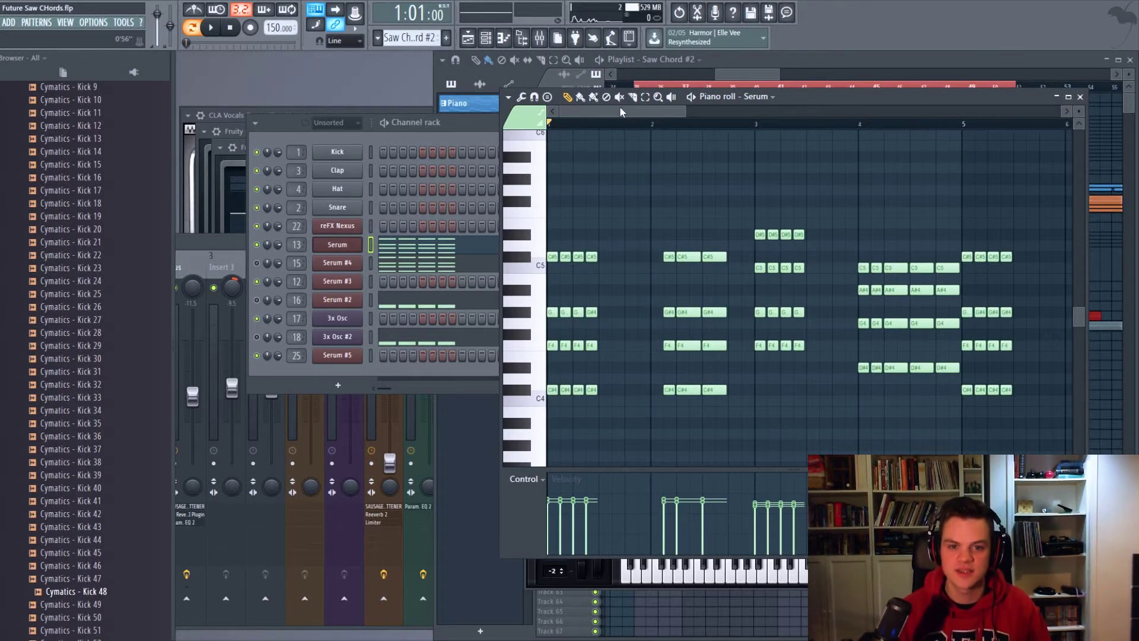
drag(621, 109, 820, 129)
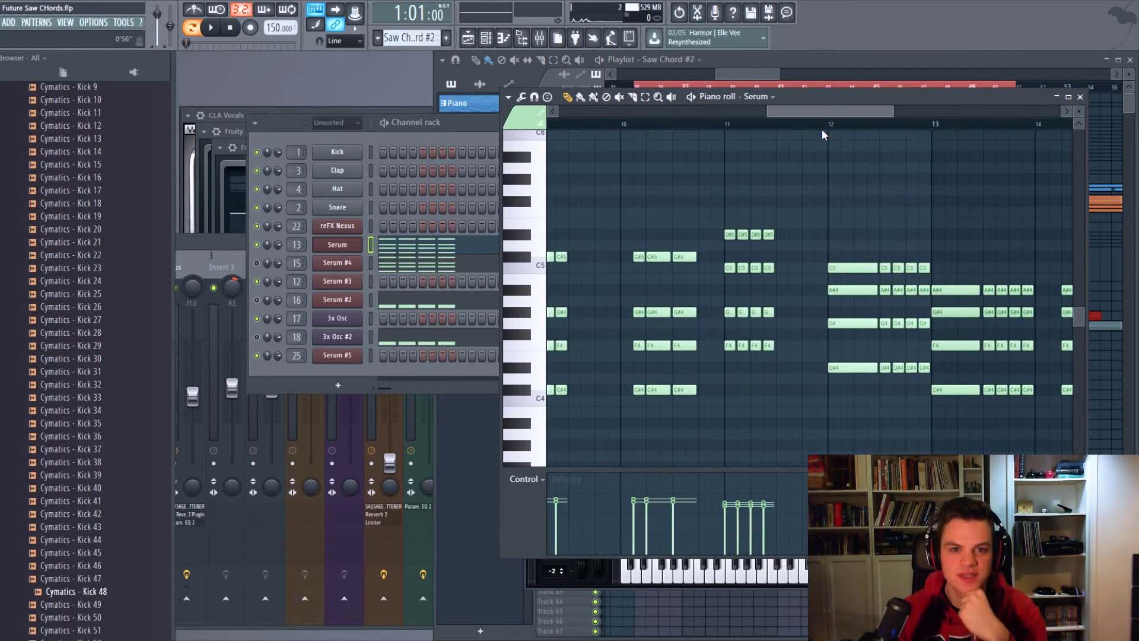
drag(821, 129, 666, 162)
key(space)
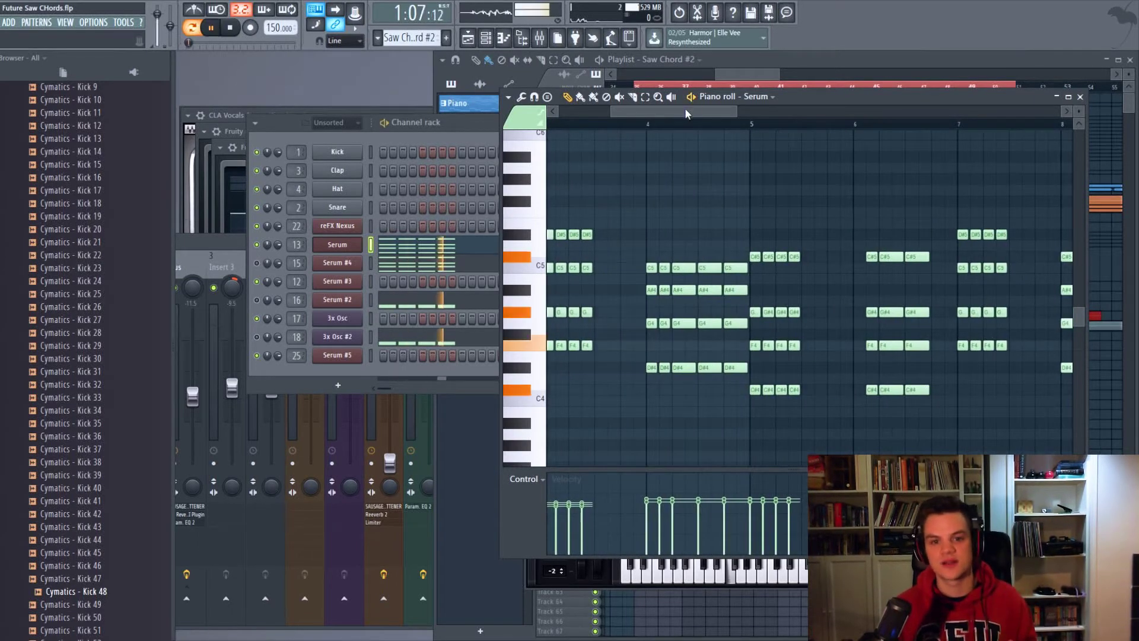
key(space)
- Reopen the first Serum channel's synth, enable its sub oscillator with the saw waveform and check the sub level
click(332, 244)
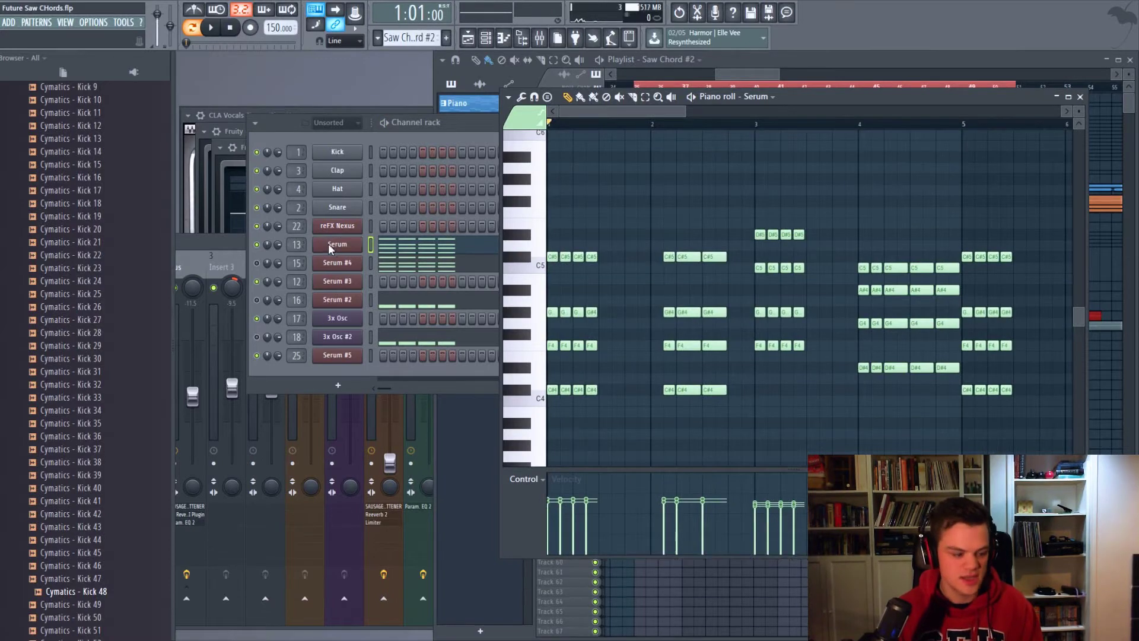
click(336, 246)
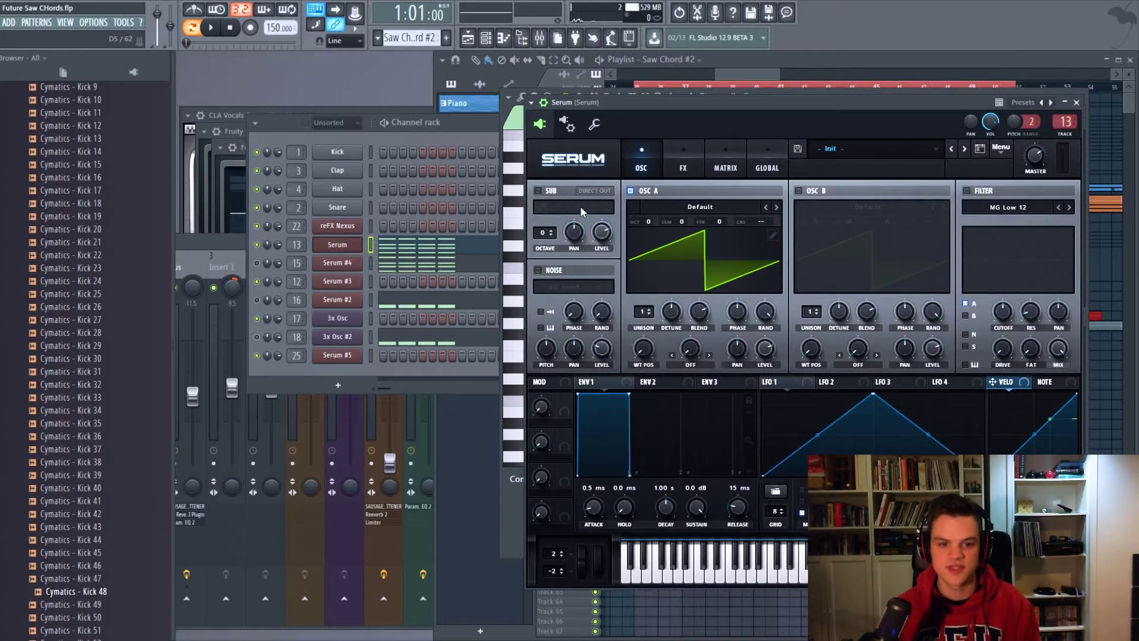
click(539, 191)
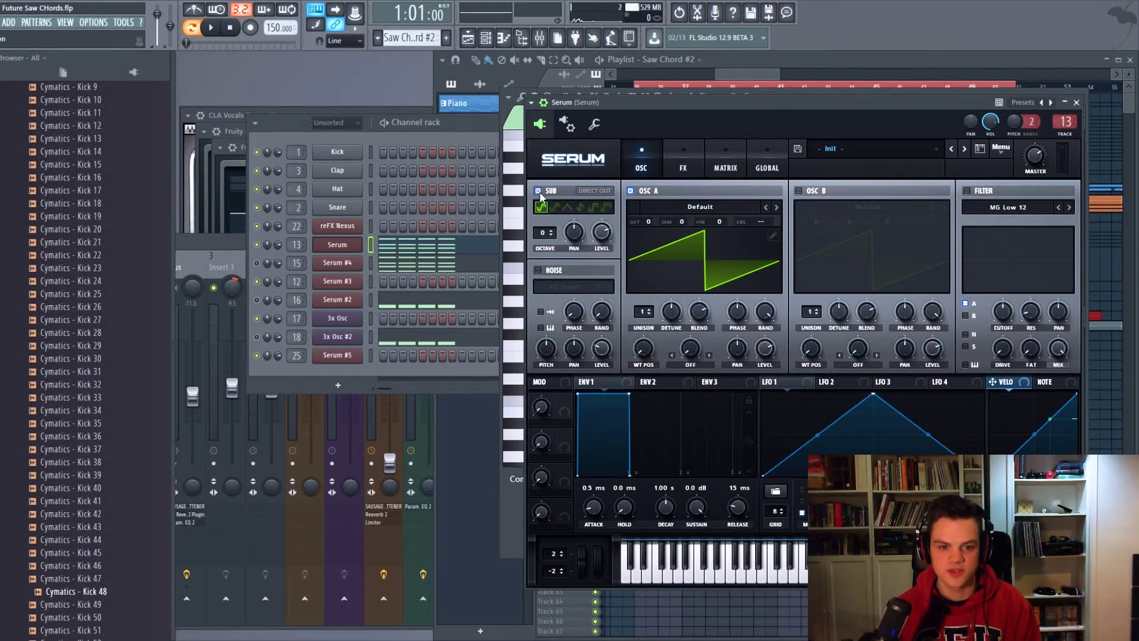
click(584, 208)
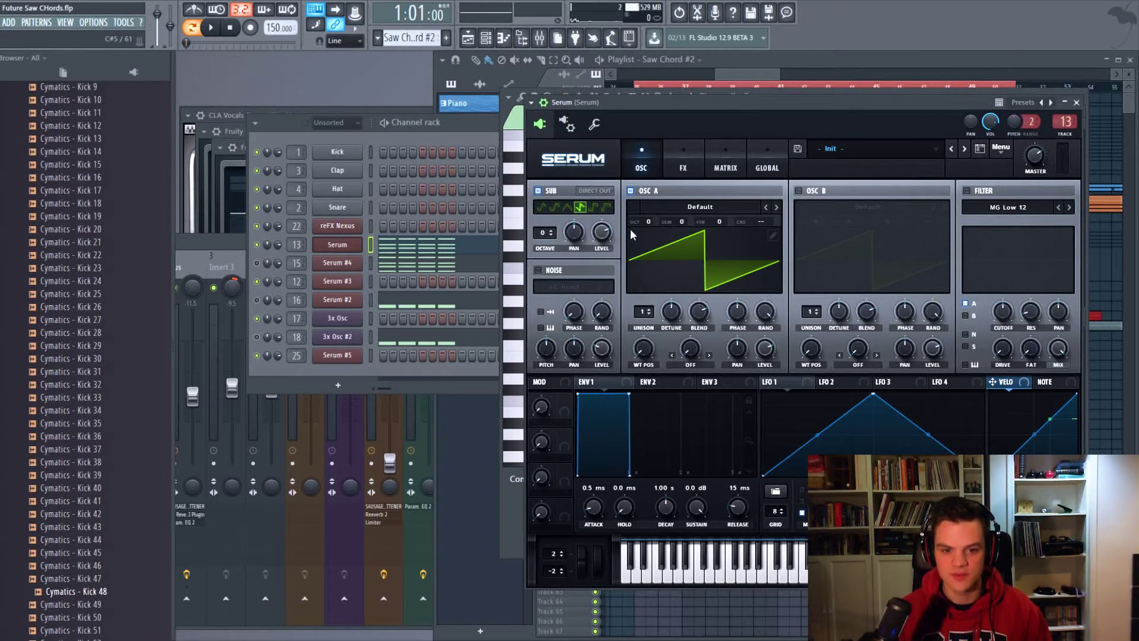
mouse_move(607, 234)
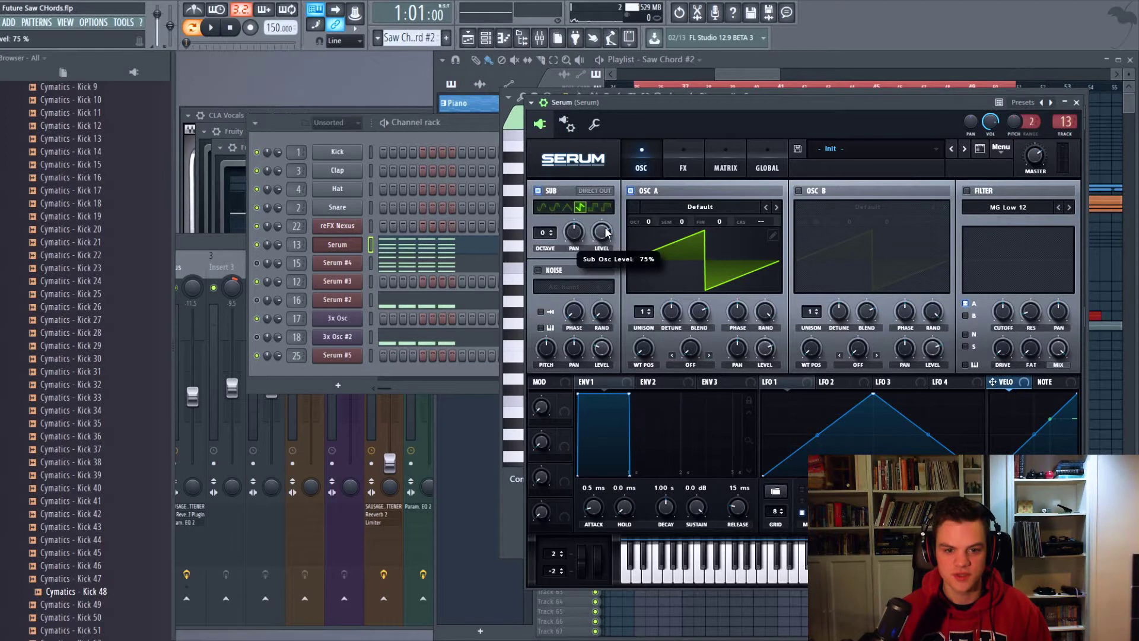
- Enable OSC B and set the unison voices to 16 on OSC A and 6 on OSC B
click(798, 191)
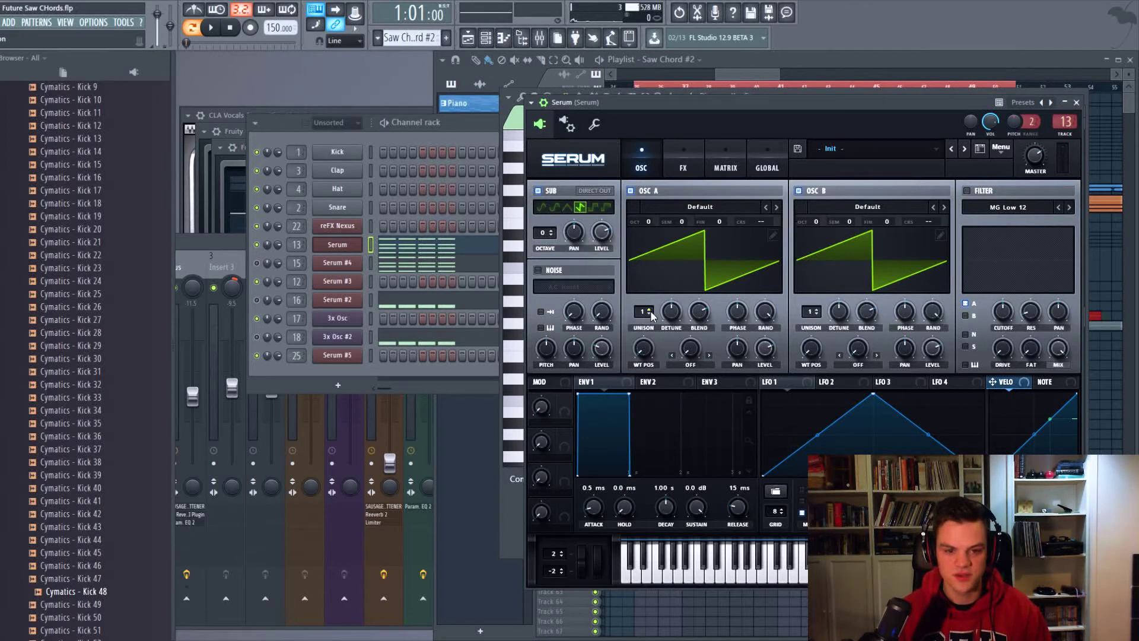
scroll(651, 313, up, 9)
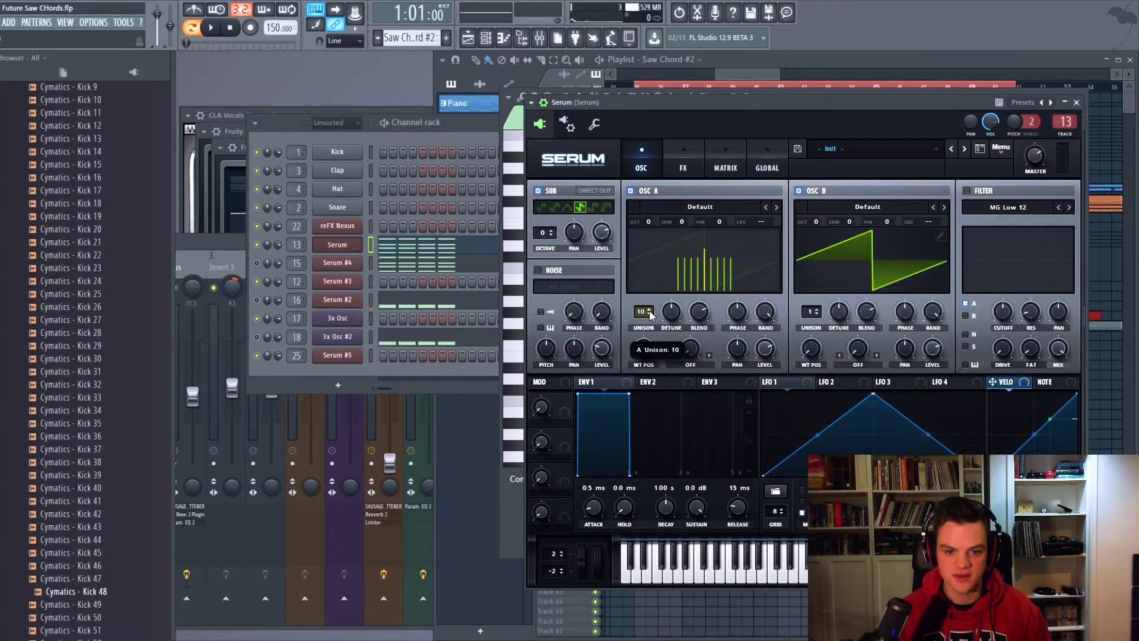
scroll(651, 313, up, 6)
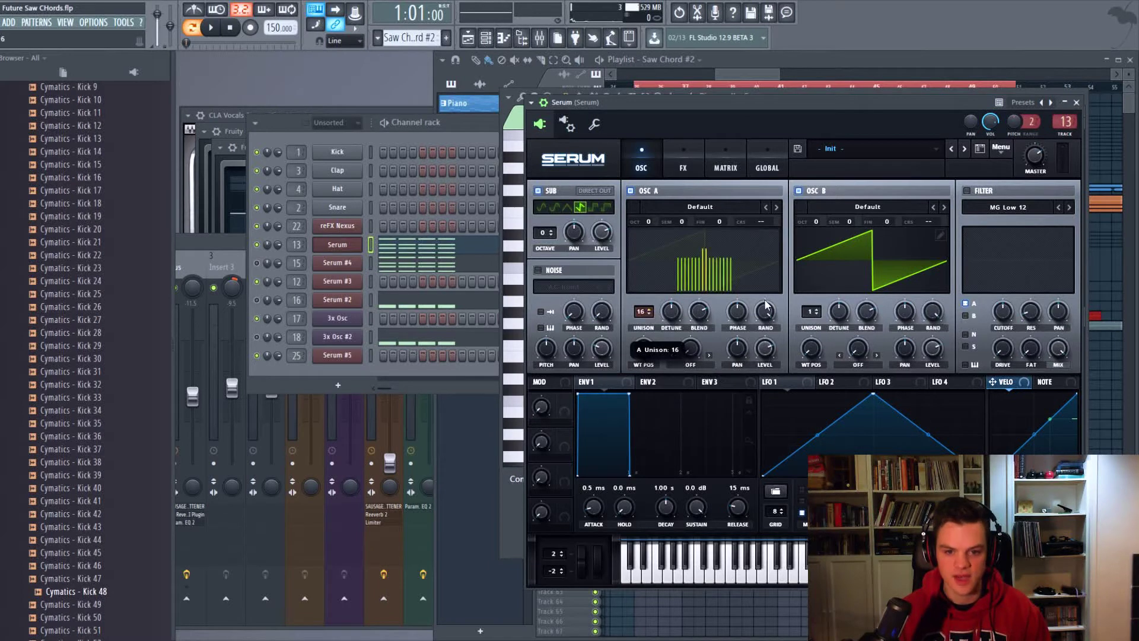
scroll(811, 312, up, 5)
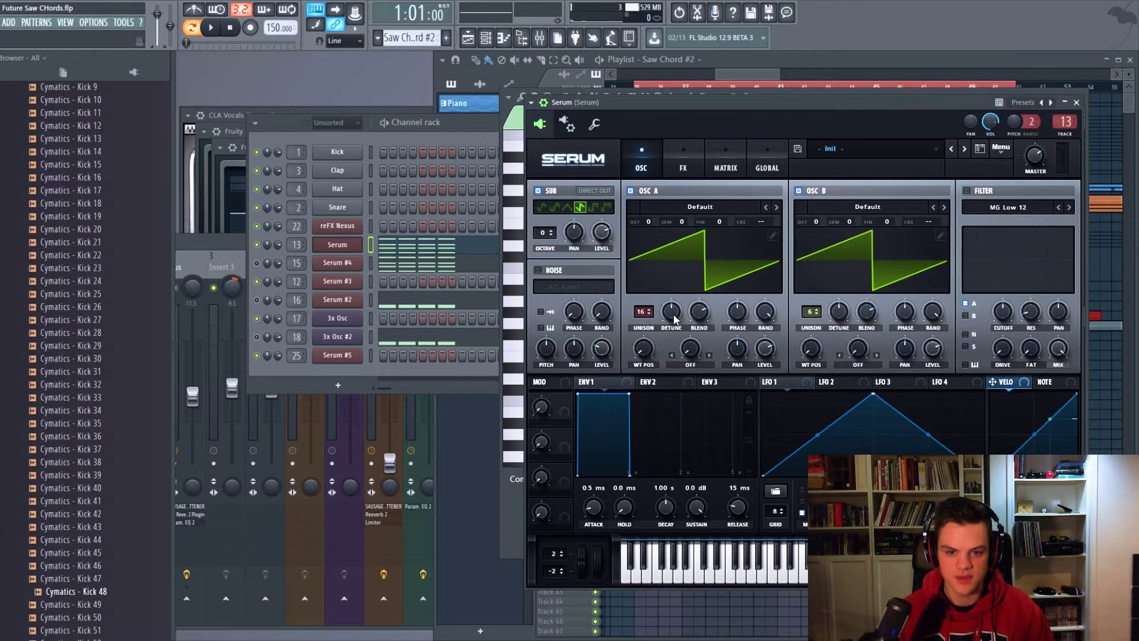
- Lower the unison detune to 0.17 on OSC A and about 0.09 on OSC B
scroll(674, 320, down, 8)
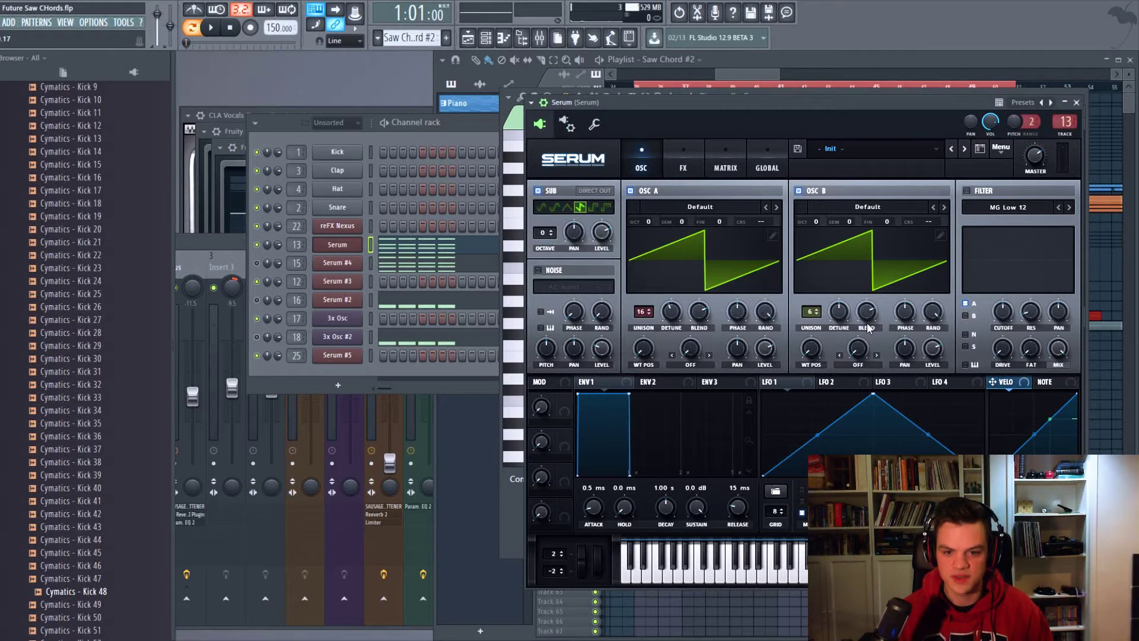
scroll(834, 325, down, 8)
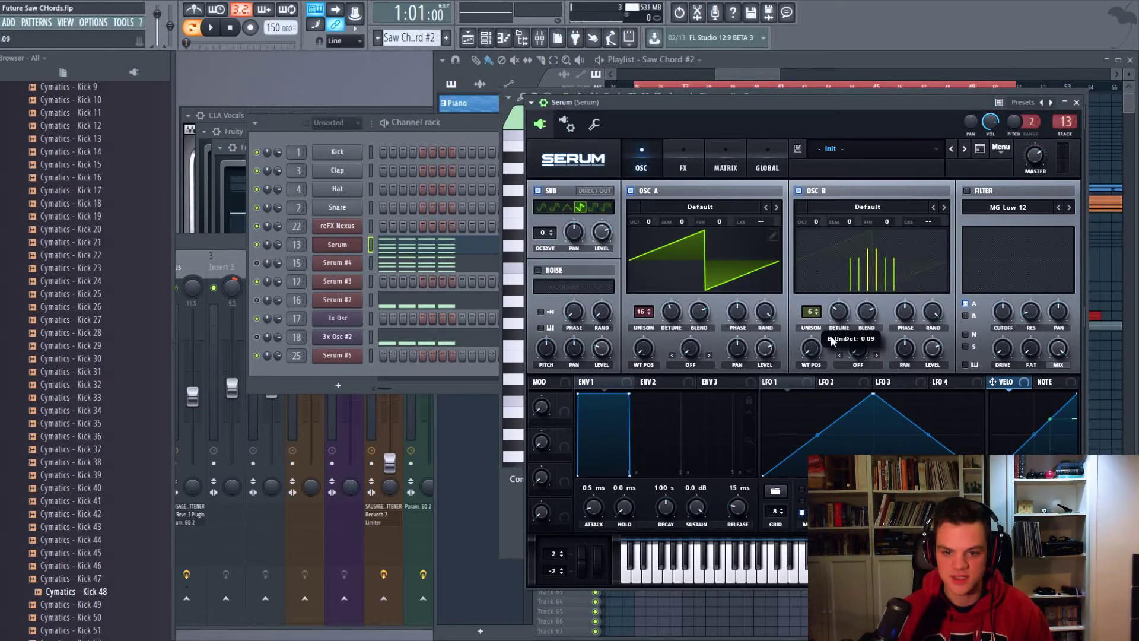
scroll(840, 321, down, 2)
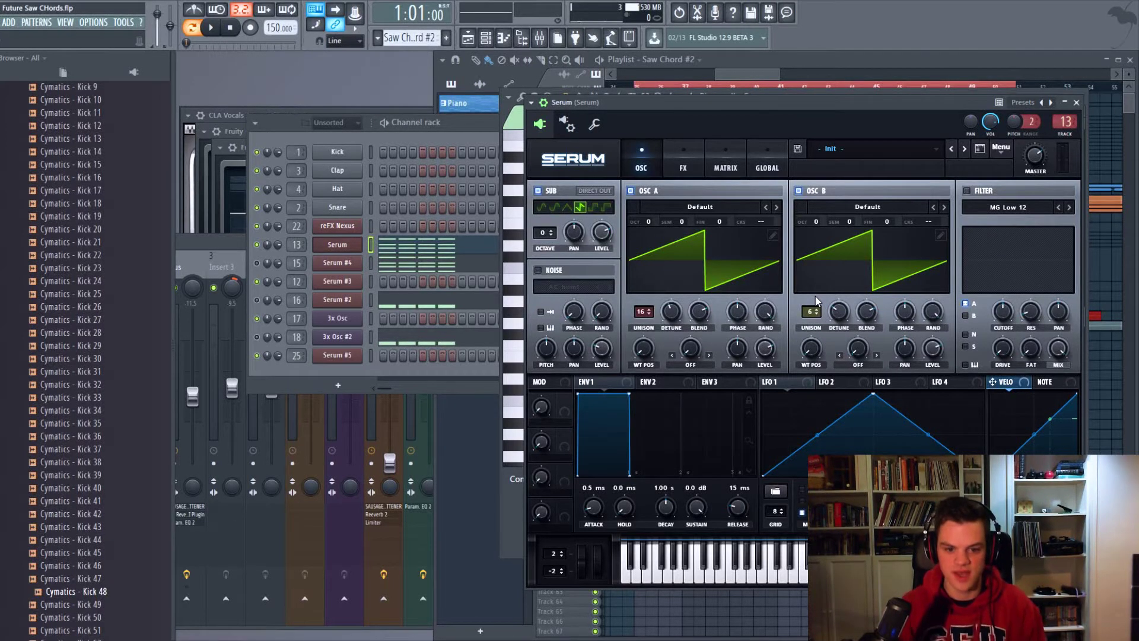
- Set the attack of ENV 1 to 260 ms and play the chords to hear the change
double_click(591, 490)
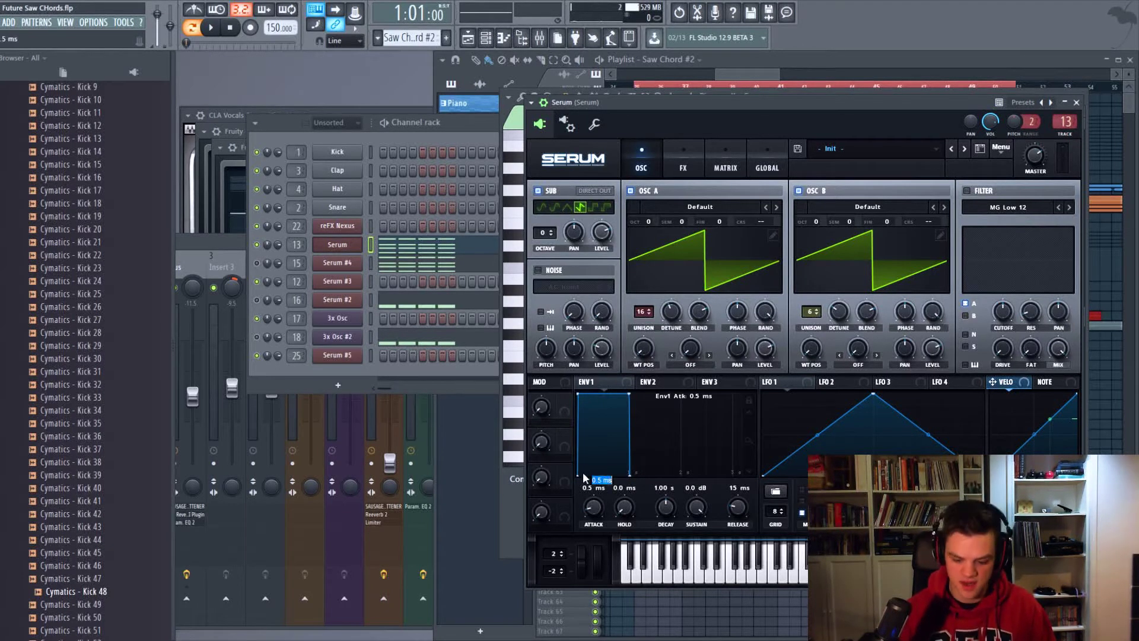
text(16)
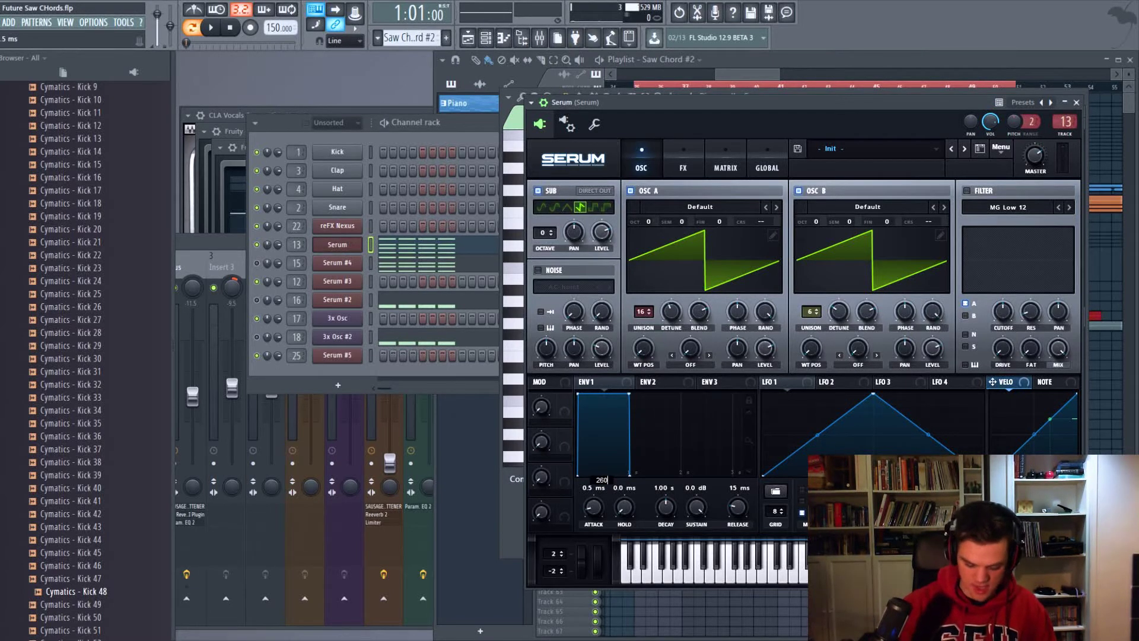
text(0)
key(Return)
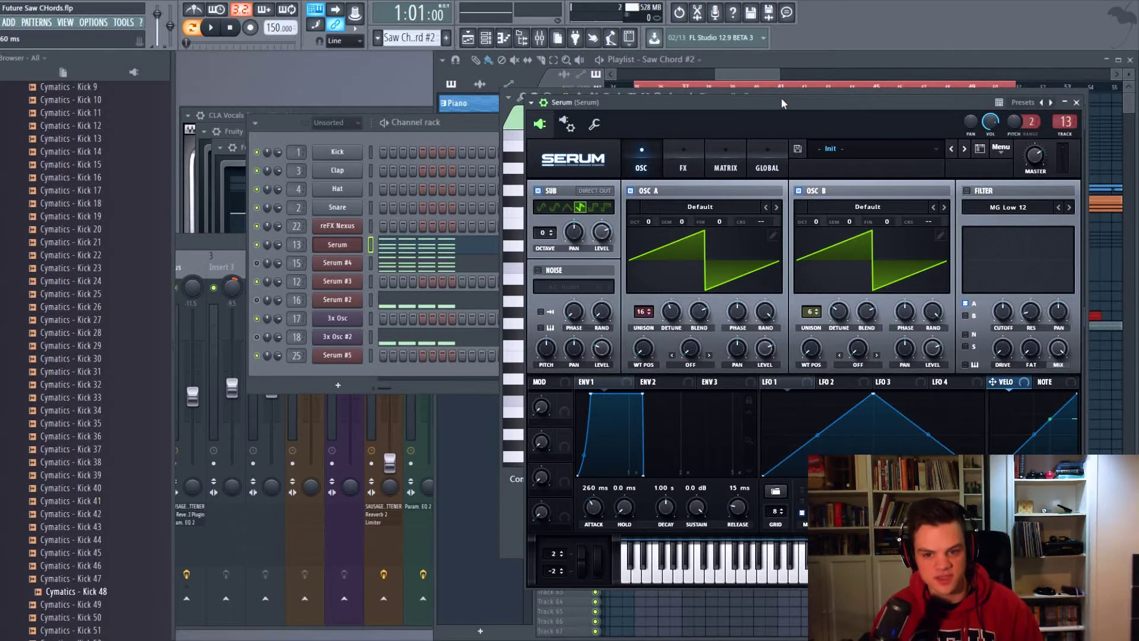
key(space)
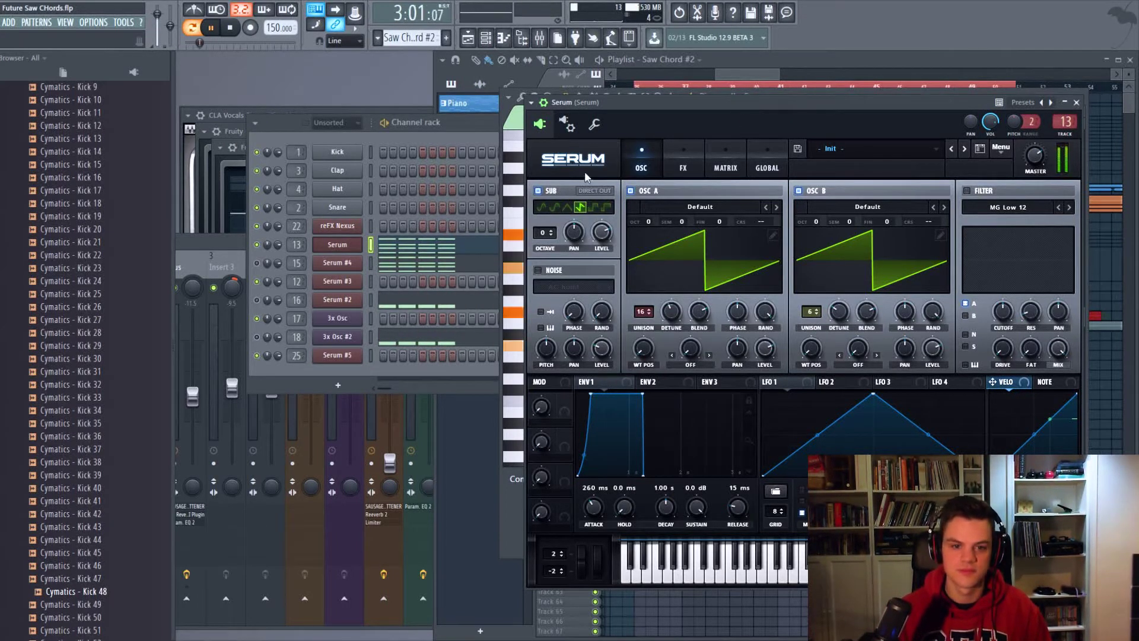
- Stop playback, move the EQ to the front of Serum's effects chain and enable it
click(684, 167)
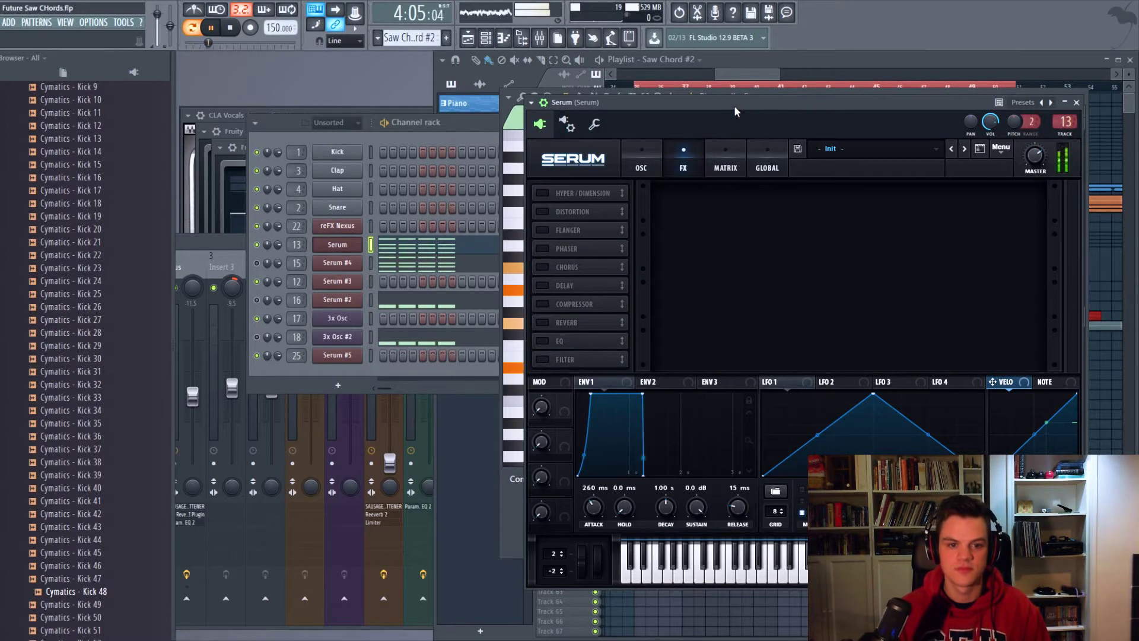
key(space)
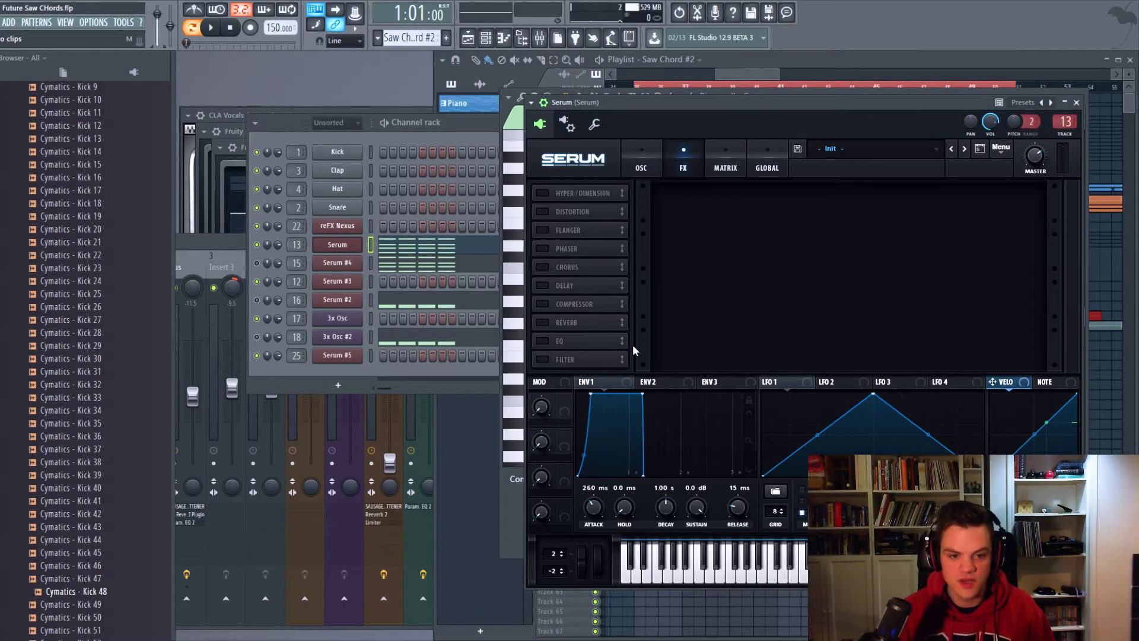
drag(623, 342, 620, 189)
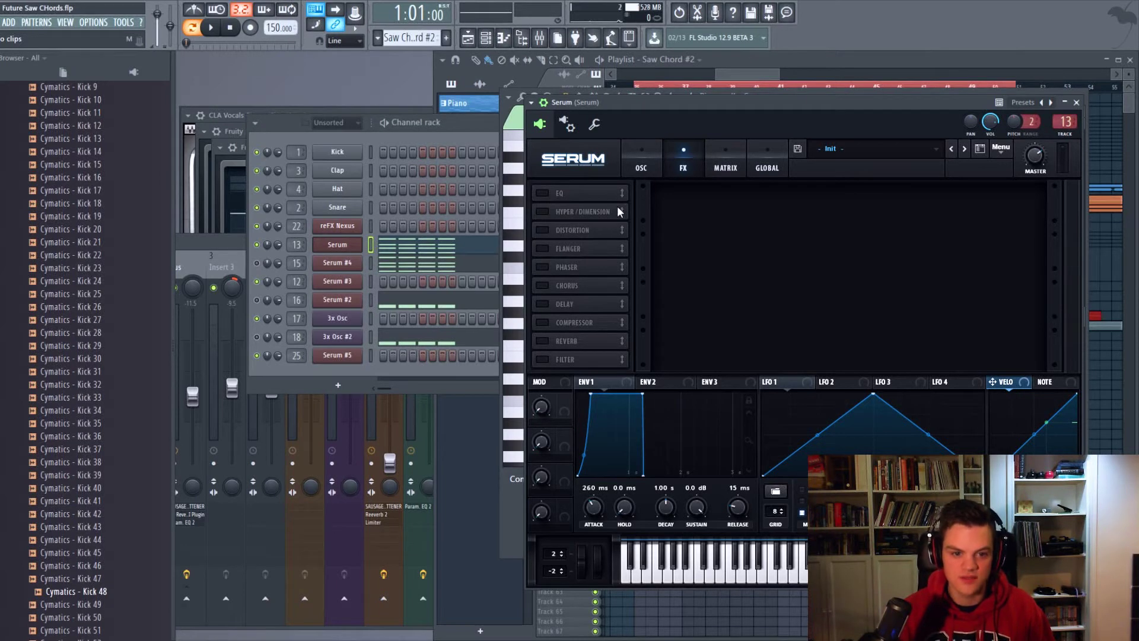
click(542, 193)
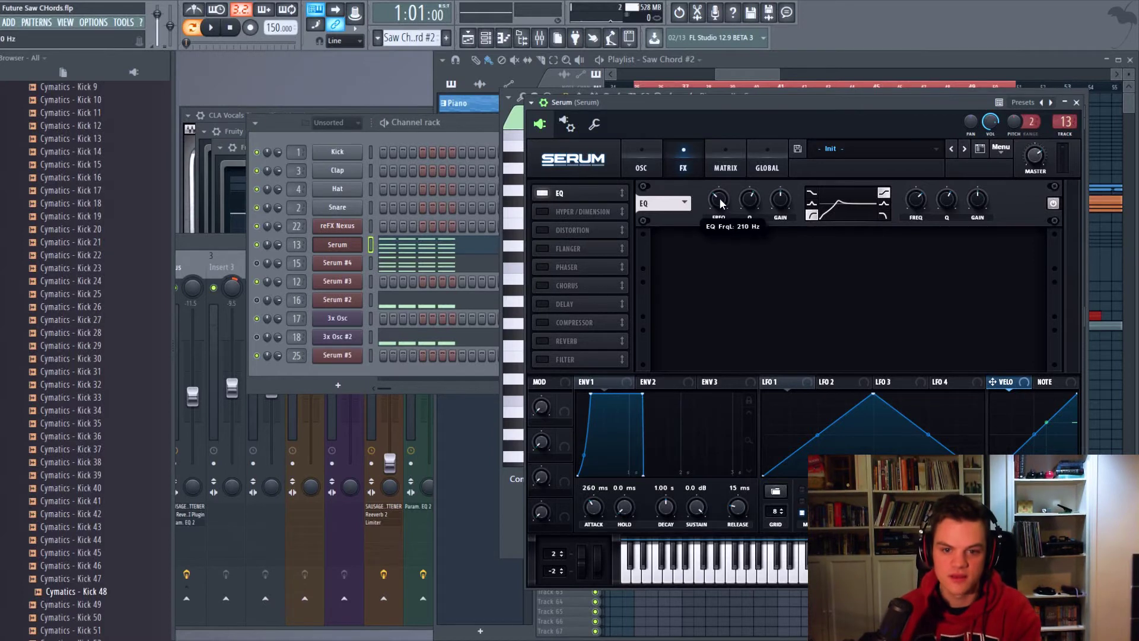
- Lower the EQ's low-band frequency and Q, and set the high-band frequency to about 2055 Hz
drag(721, 203, 716, 207)
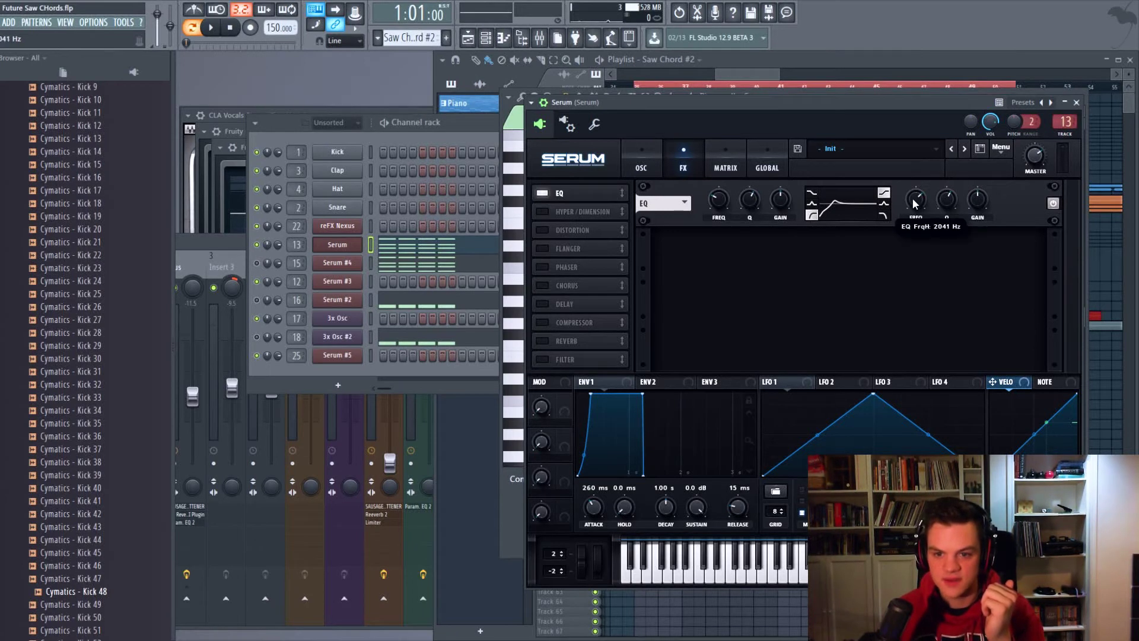
drag(914, 205, 905, 204)
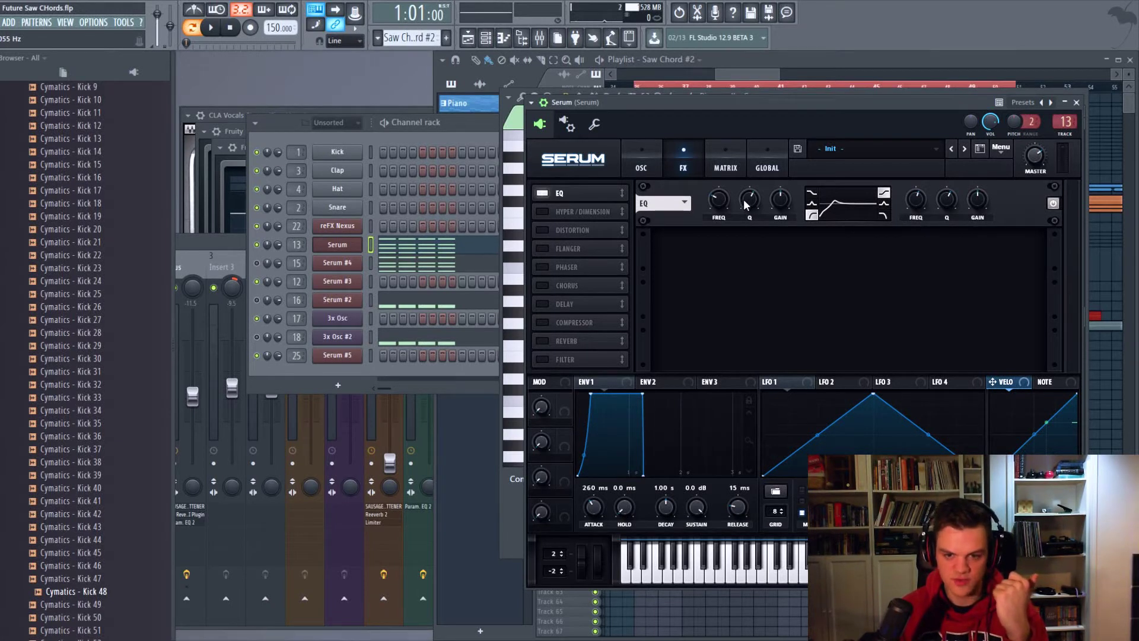
drag(747, 204, 743, 212)
- Raise the EQ's high-band gain to about 2.7 dB
mouse_move(952, 204)
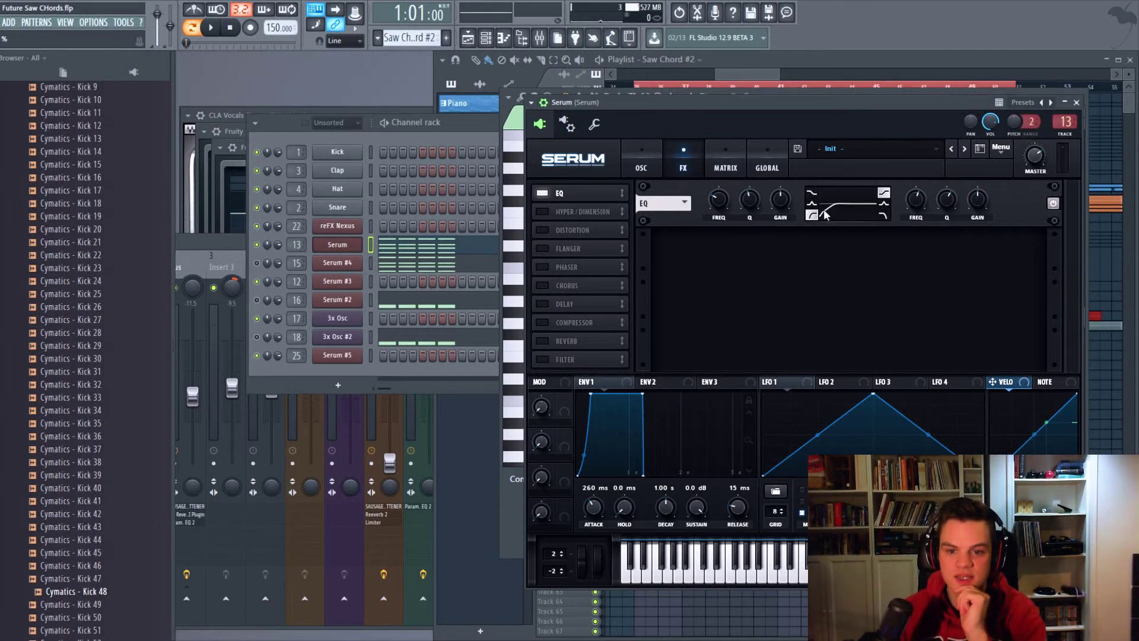
drag(979, 206, 981, 201)
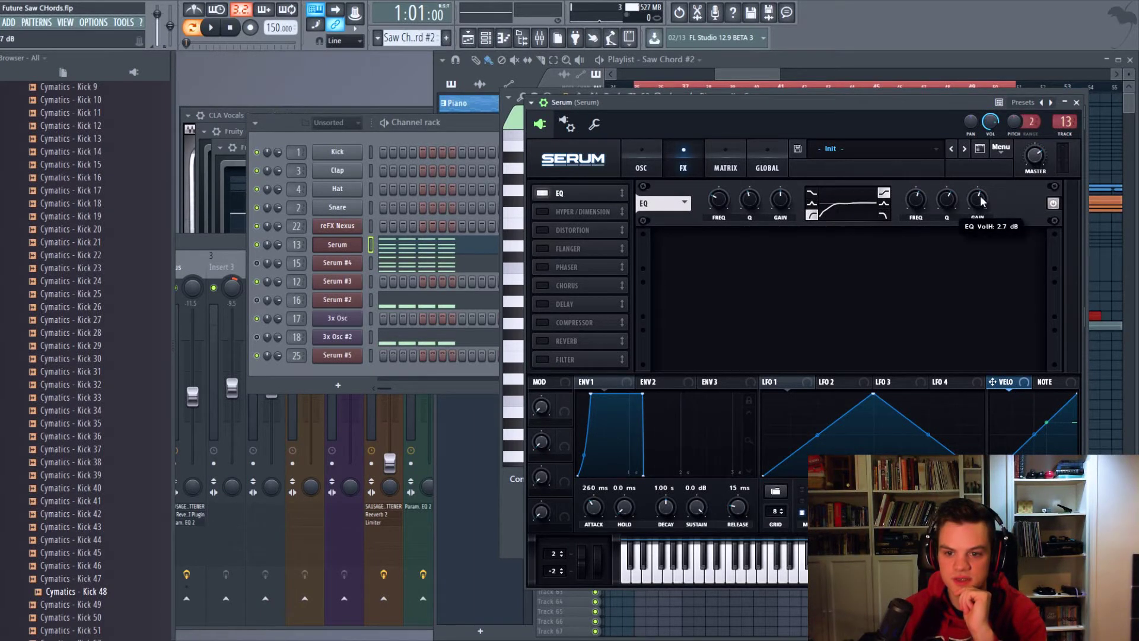
scroll(978, 204, up, 5)
drag(978, 206, 975, 206)
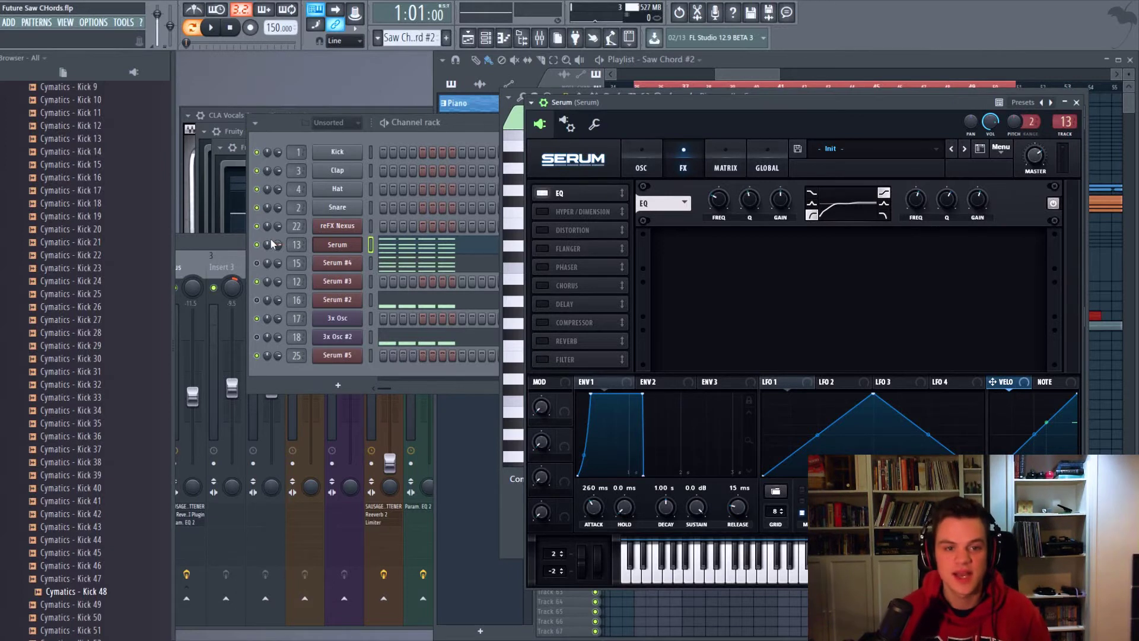
- Enable the distortion in SoftClip mode with a post high-pass filter at 44 Hz and a Q of 0.2
click(542, 230)
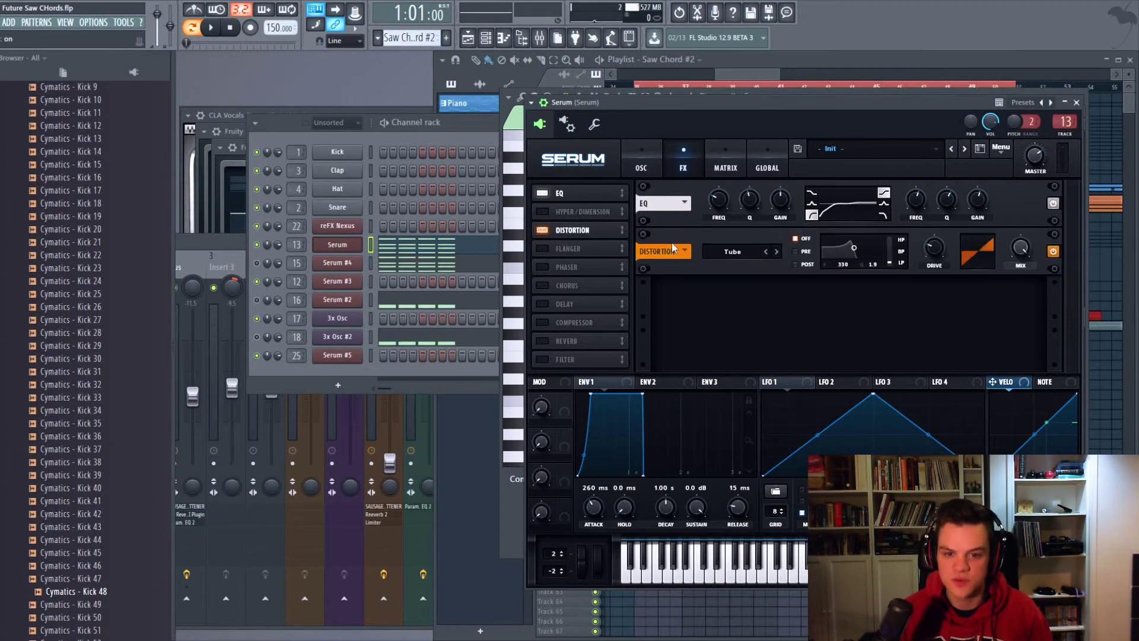
click(776, 252)
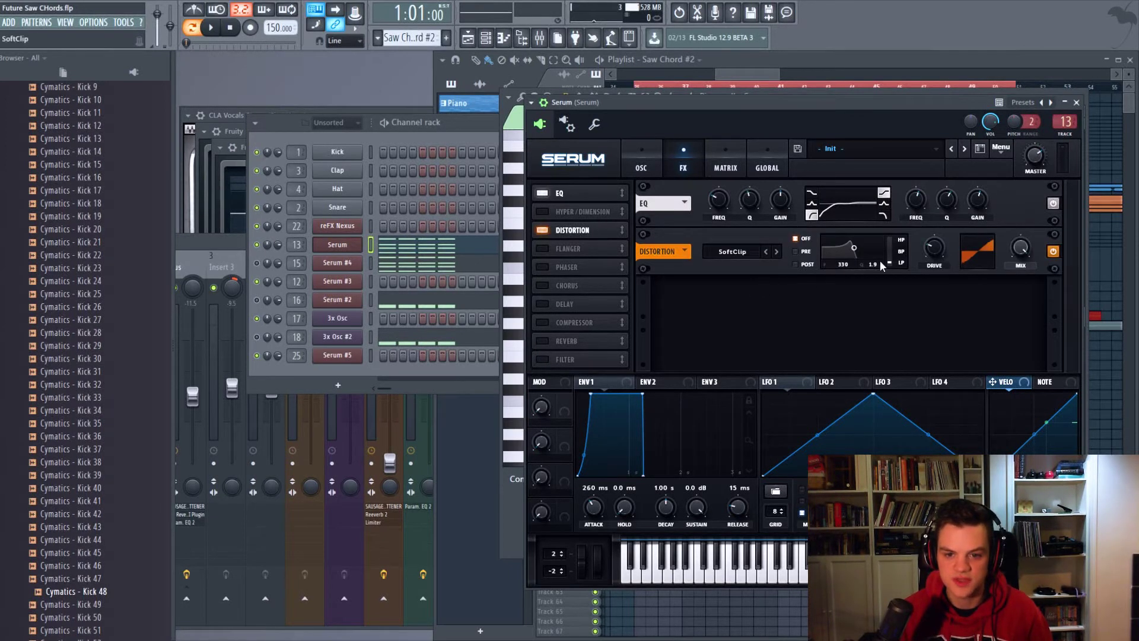
drag(889, 260, 871, 83)
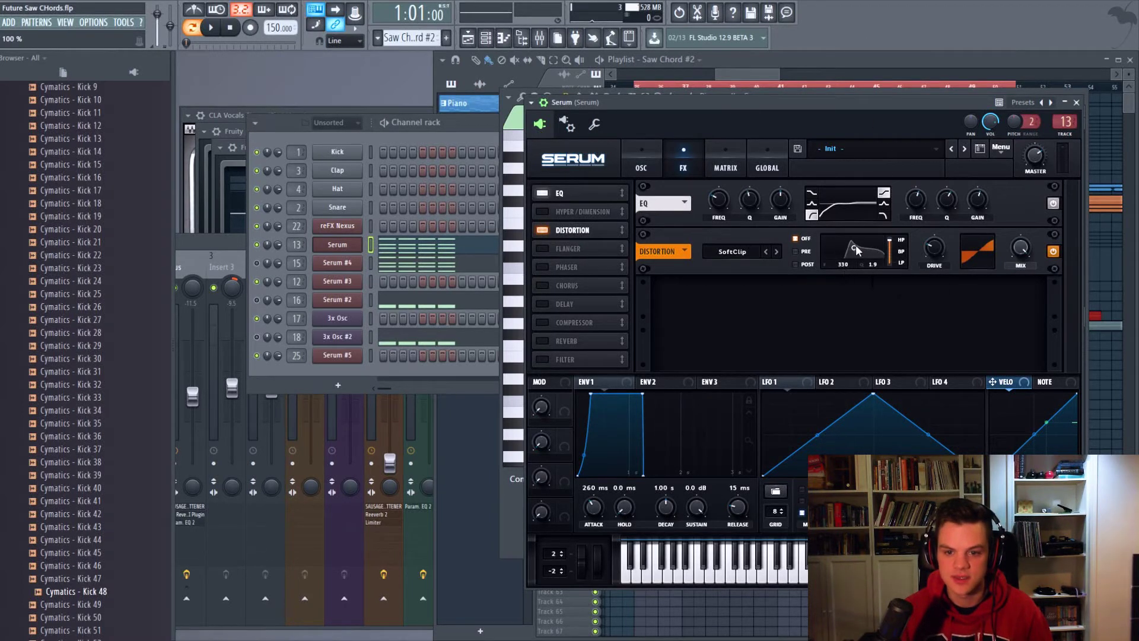
drag(856, 245, 841, 253)
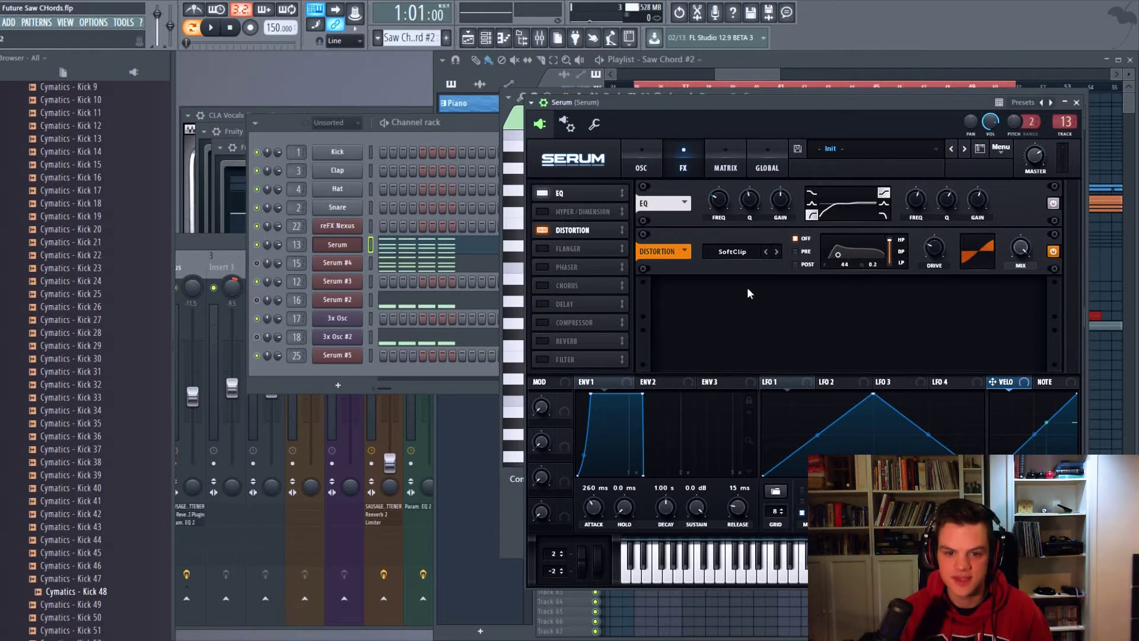
click(796, 264)
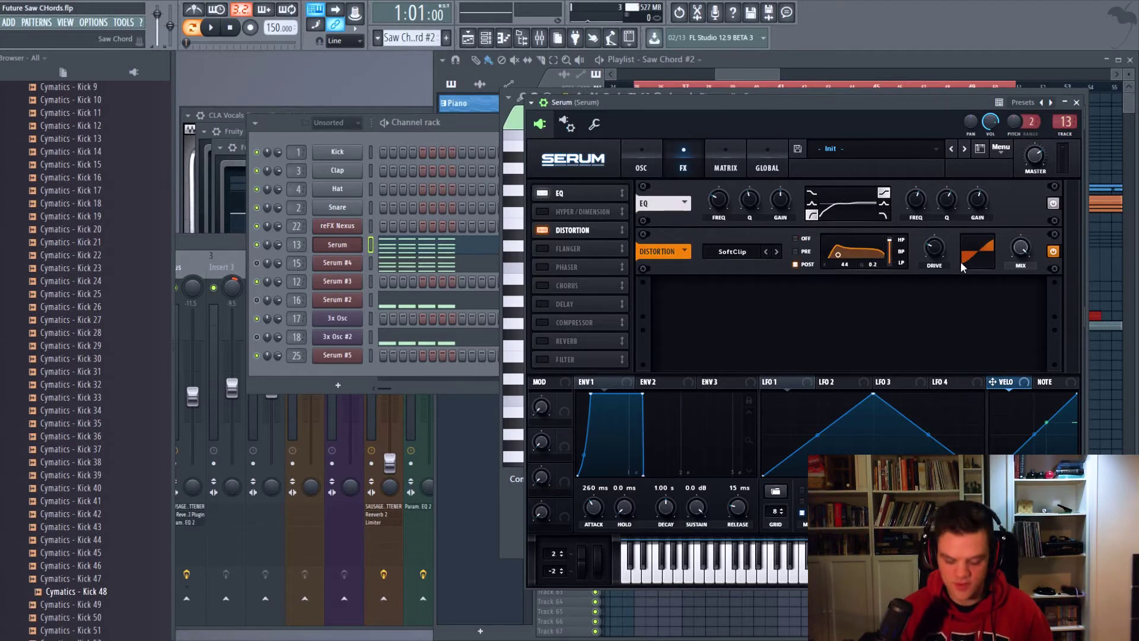
- Set the distortion drive to 100% and lower its mix, then play the chords to check the sound
drag(942, 245, 1042, 181)
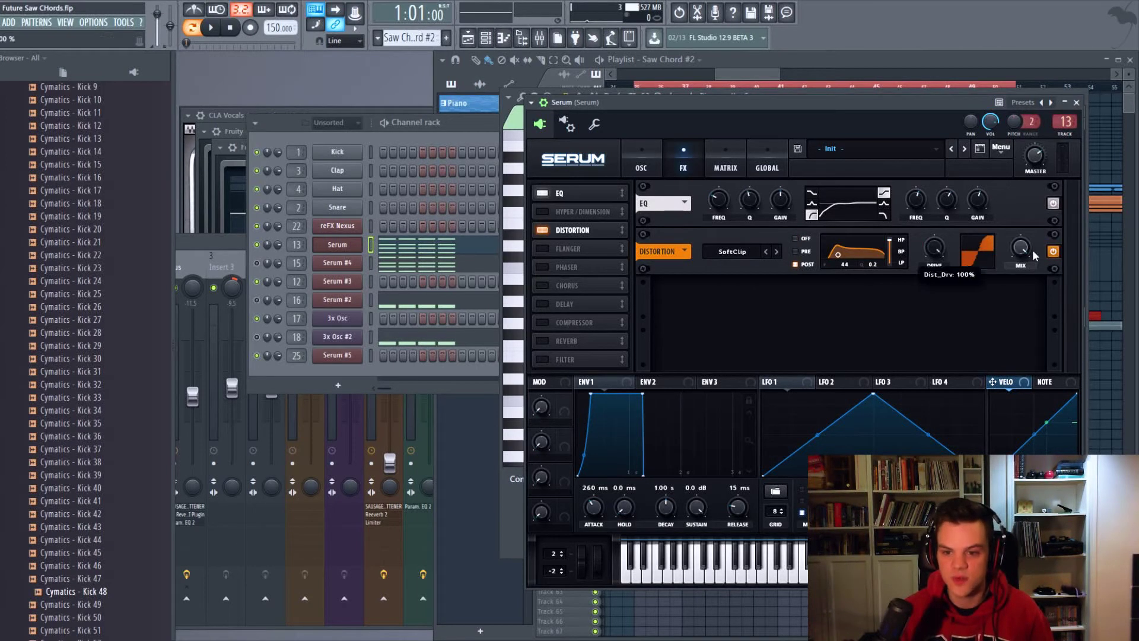
drag(1034, 256, 1016, 359)
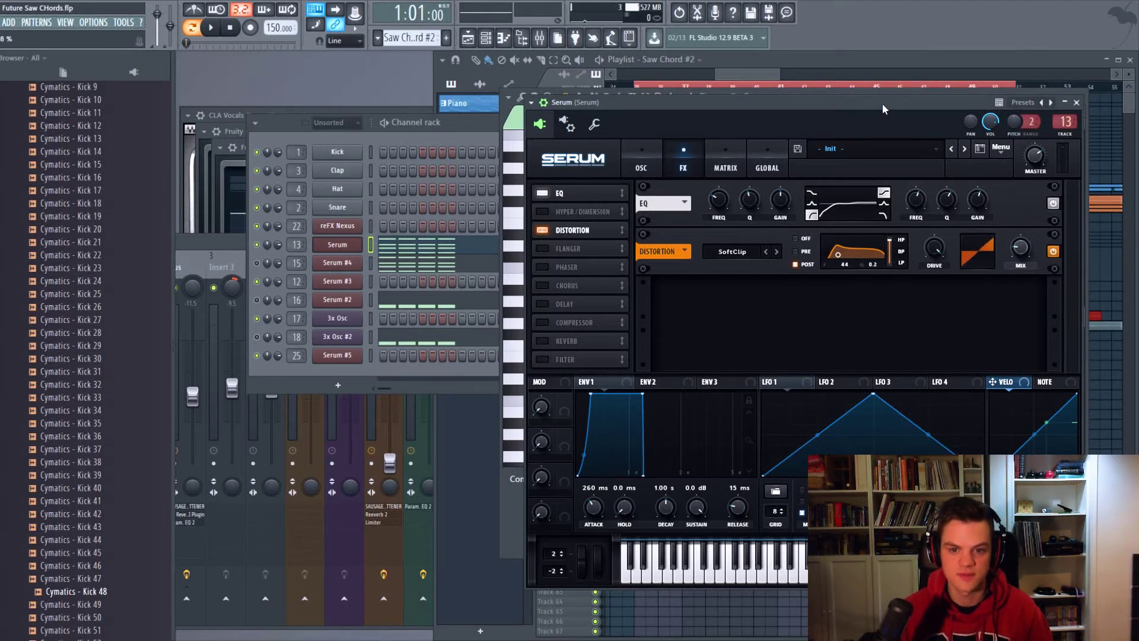
key(space)
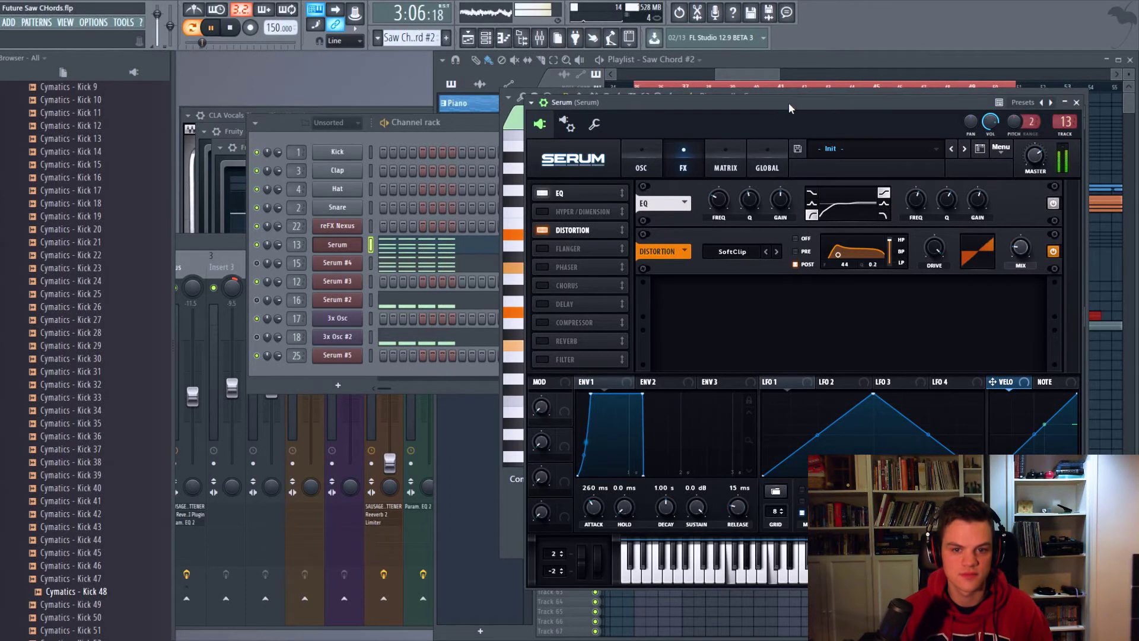
key(space)
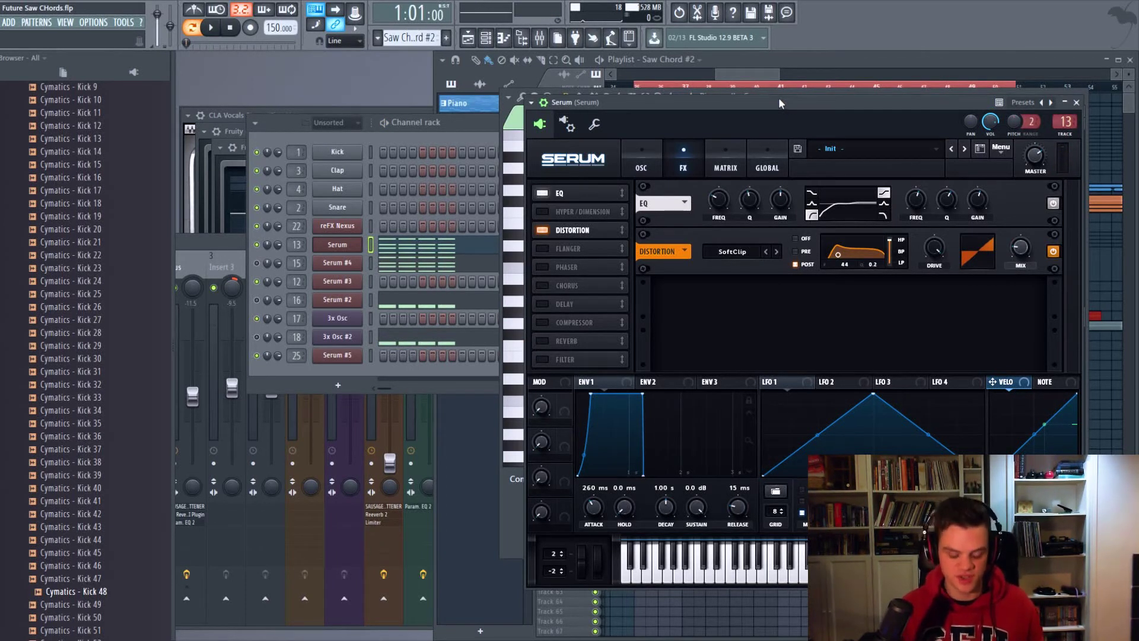
- Enable the chorus and adjust its delay, depth, low-pass cutoff and mix
click(542, 286)
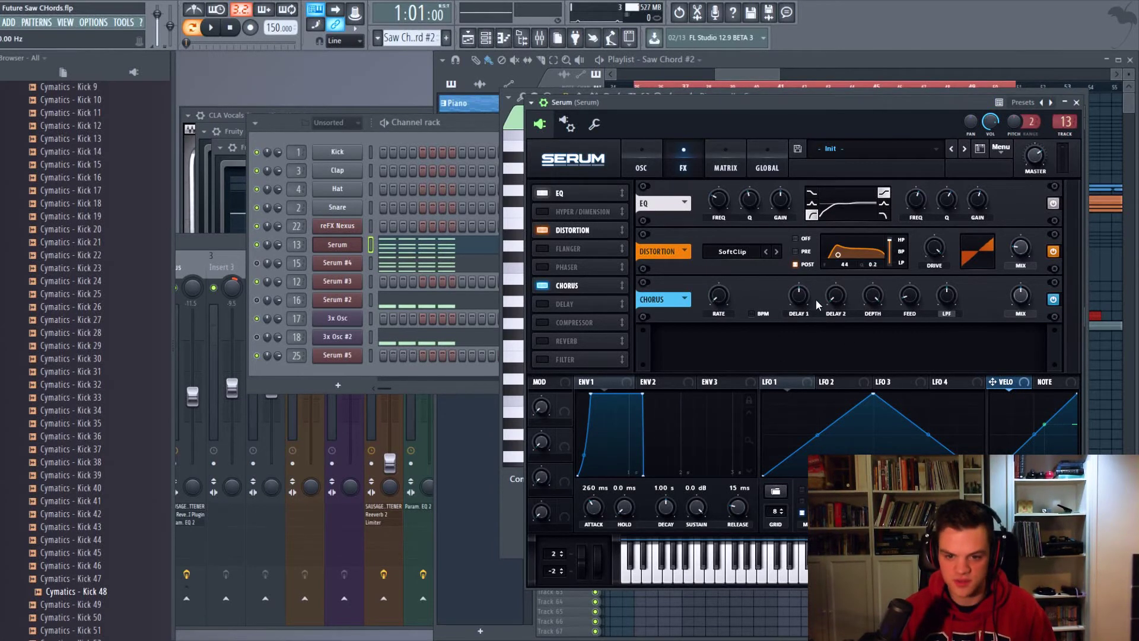
drag(792, 318, 787, 321)
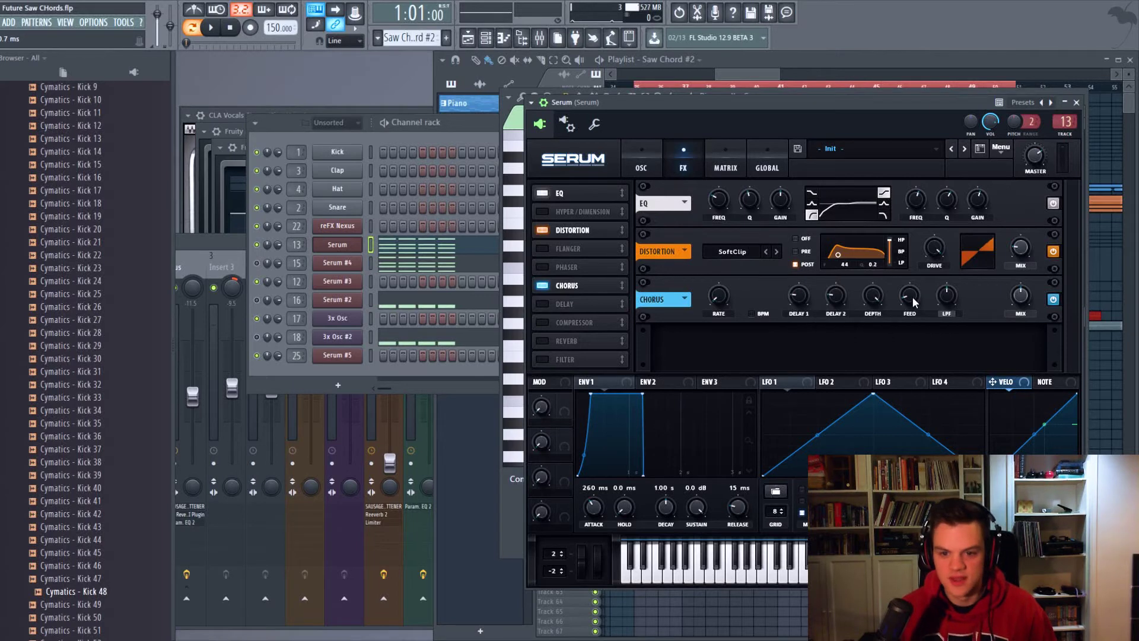
drag(872, 295, 867, 371)
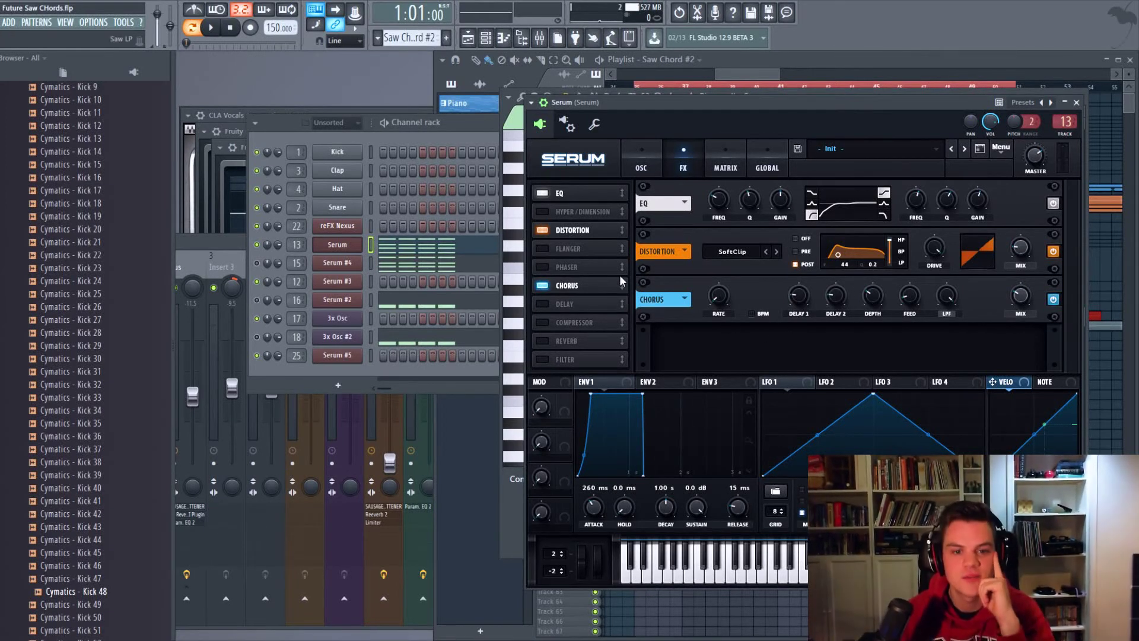
- Enable the compressor in multiband mode and adjust its threshold
click(543, 322)
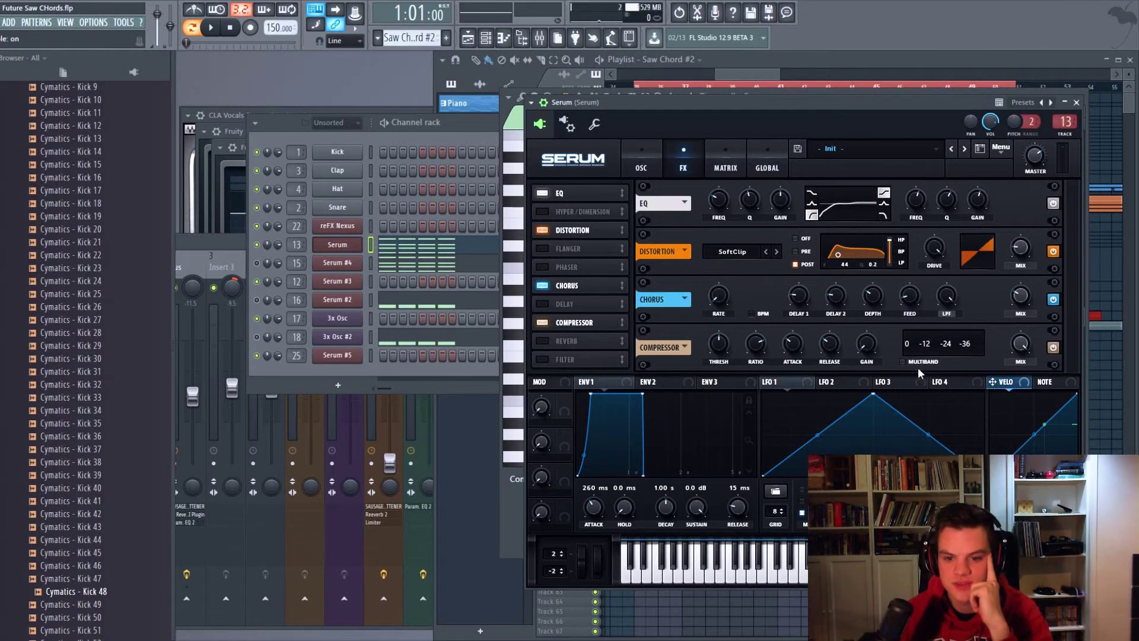
click(902, 361)
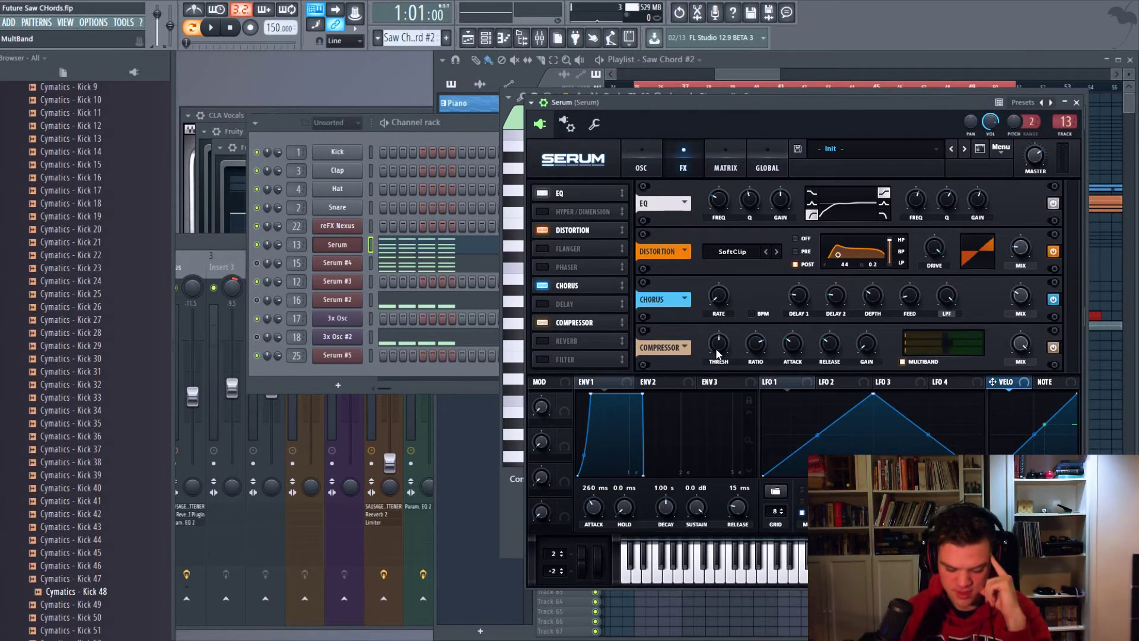
drag(717, 351, 715, 356)
scroll(715, 354, up, 3)
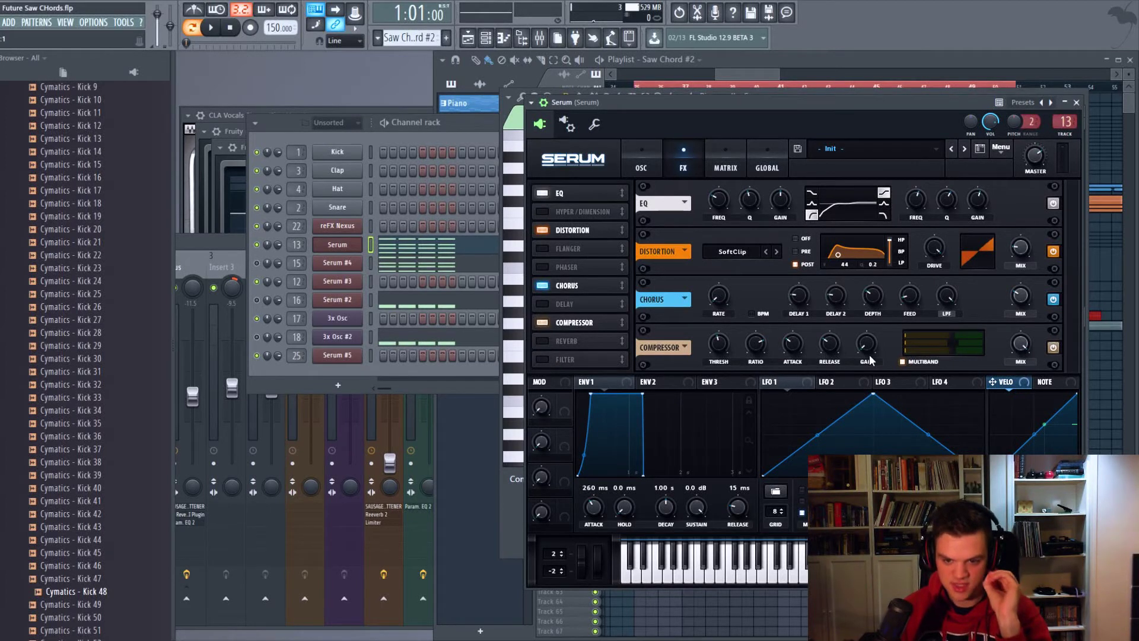
- Raise the compressor gain and play the chords to hear the compressed sound
mouse_move(868, 349)
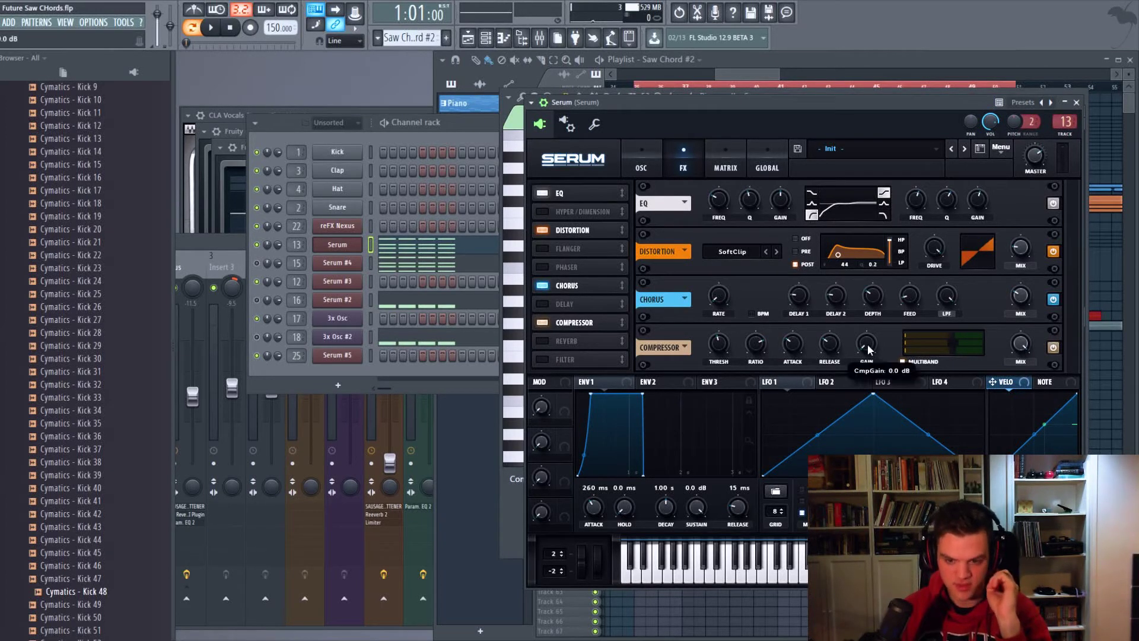
drag(869, 344, 862, 314)
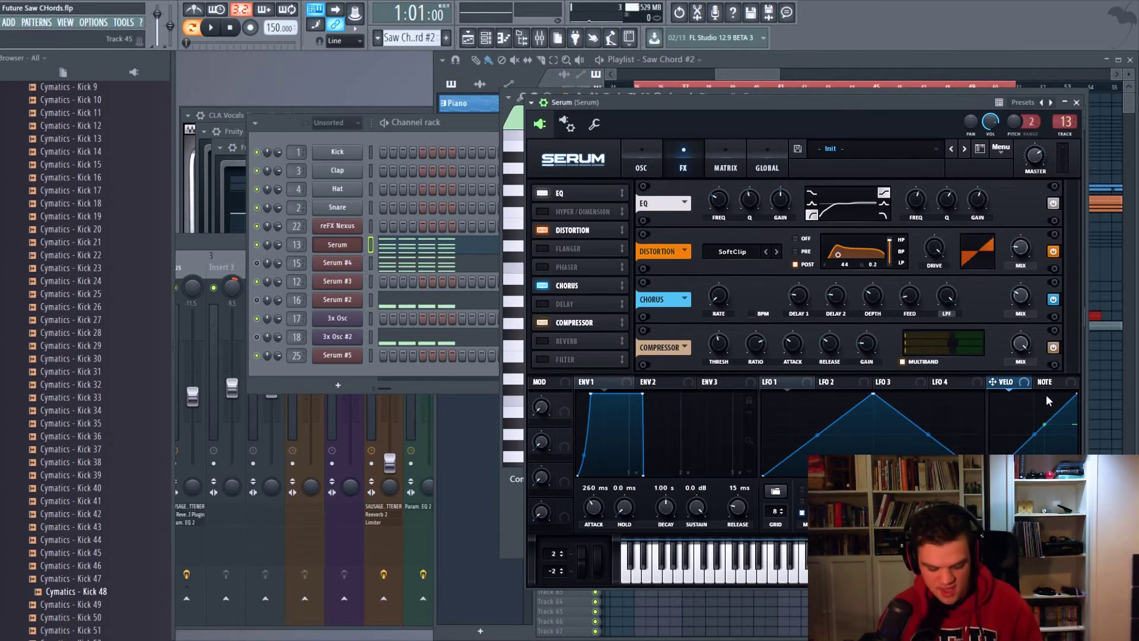
key(space)
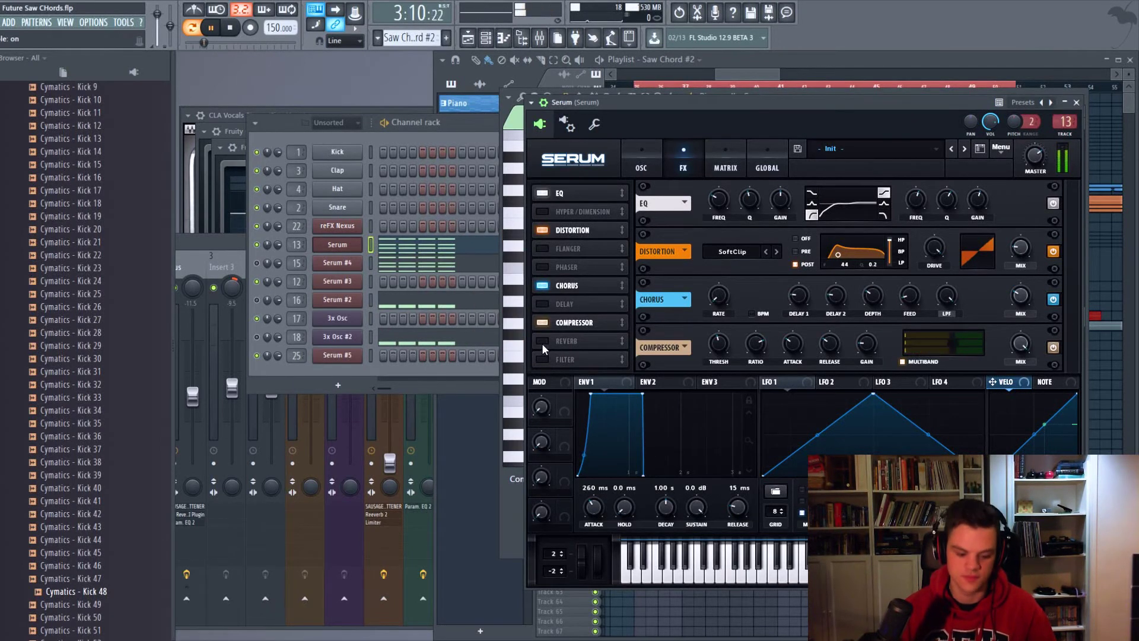
key(space)
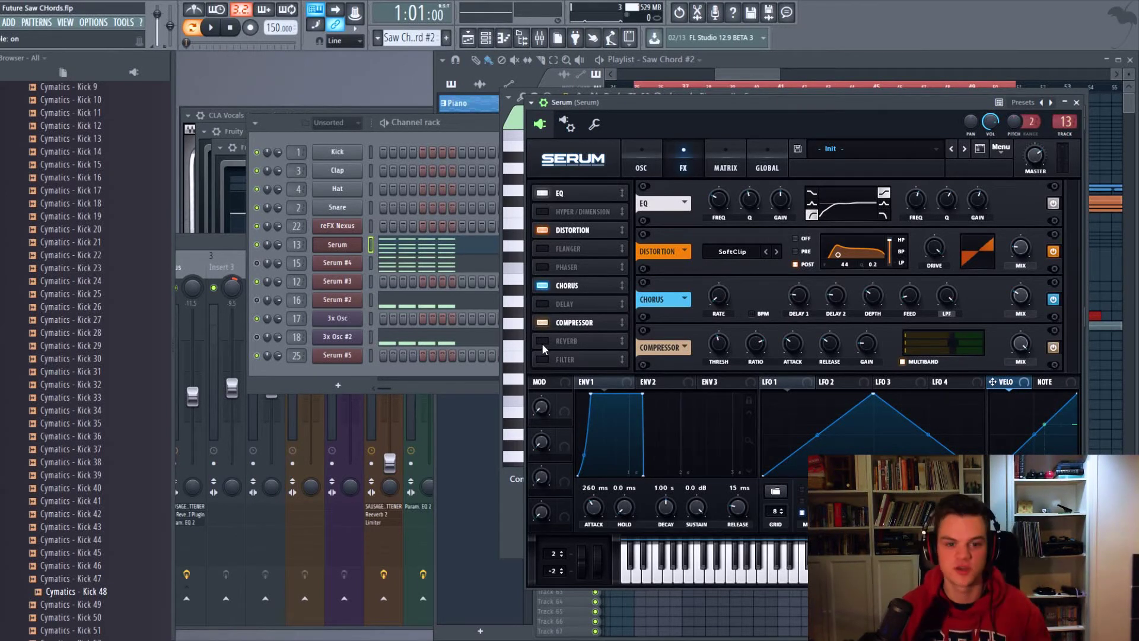
- Enable the reverb effect and adjust its size, low cut and high cut
click(542, 343)
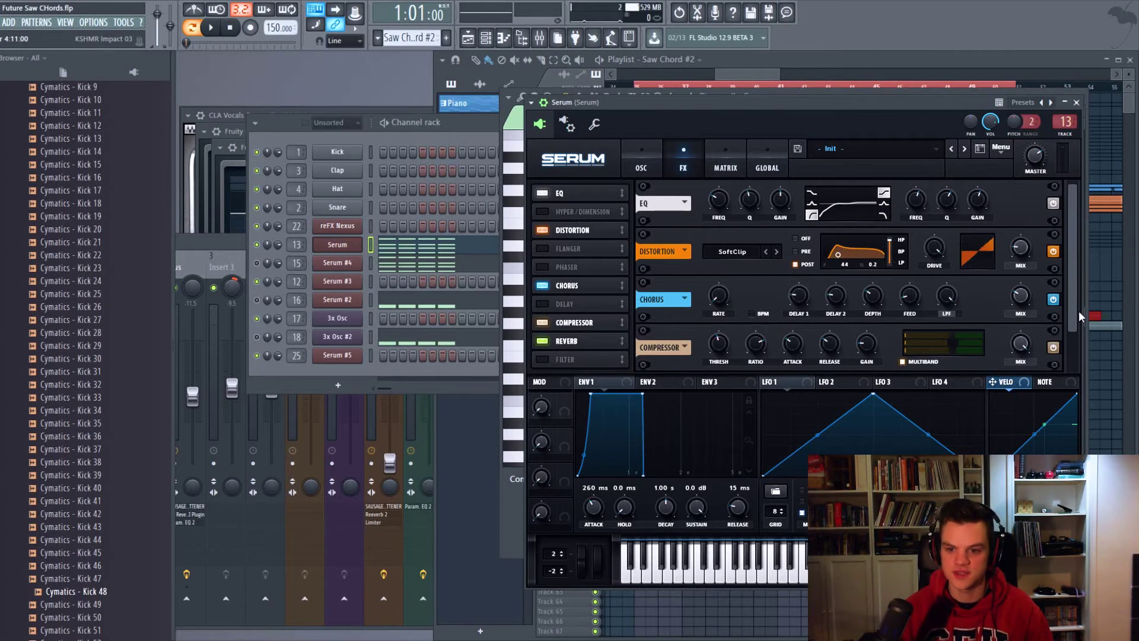
drag(1079, 311, 1028, 434)
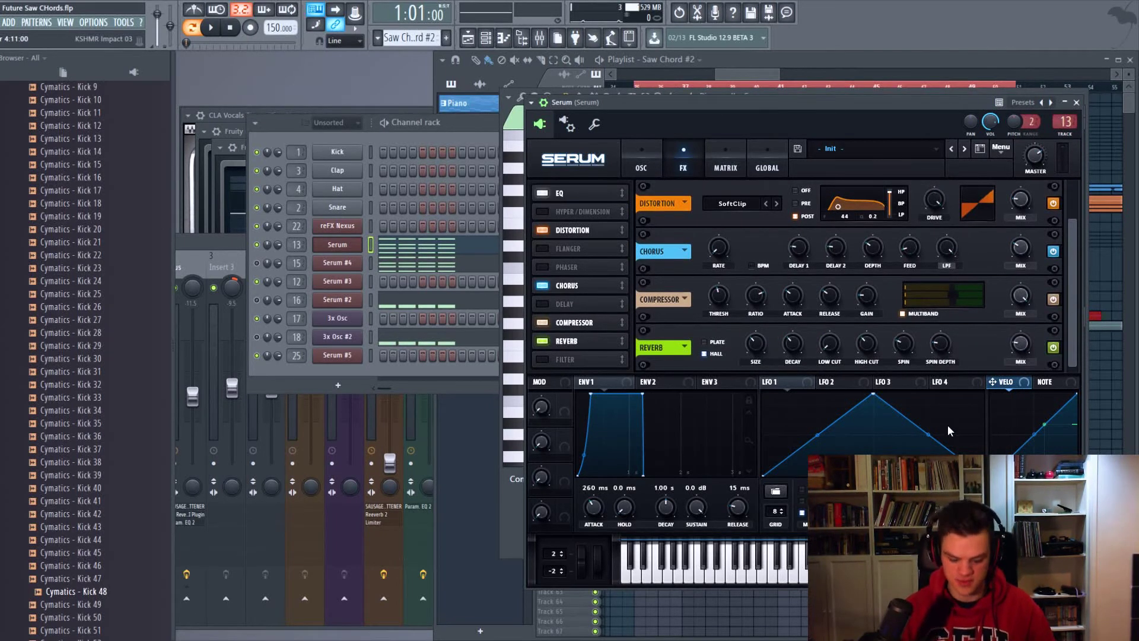
mouse_move(754, 343)
drag(754, 343, 738, 347)
mouse_move(792, 344)
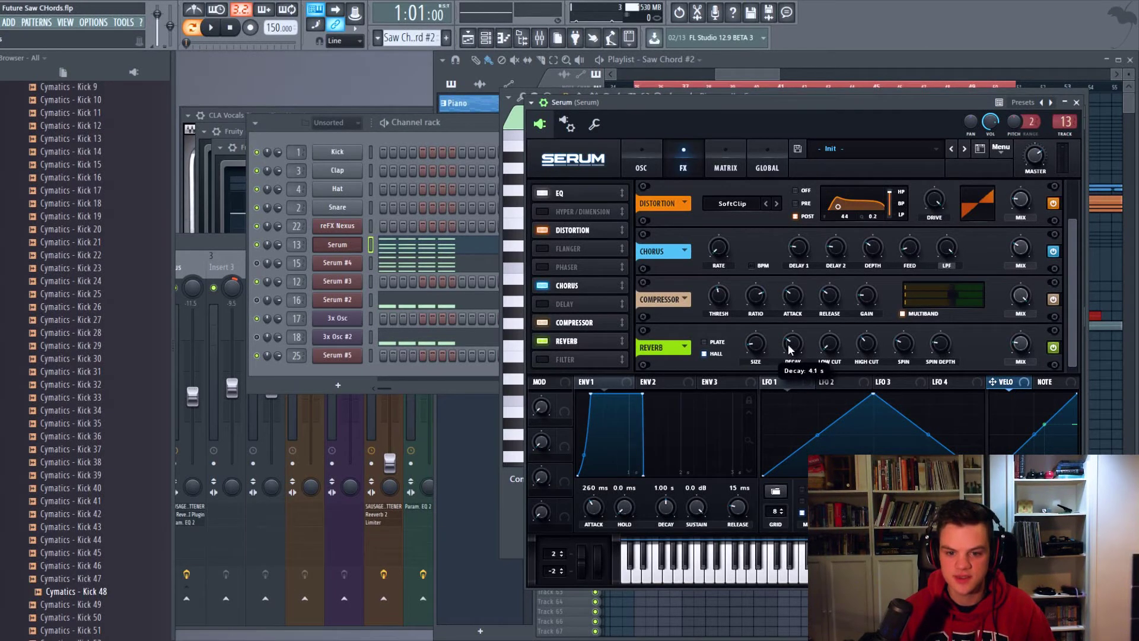
mouse_move(831, 344)
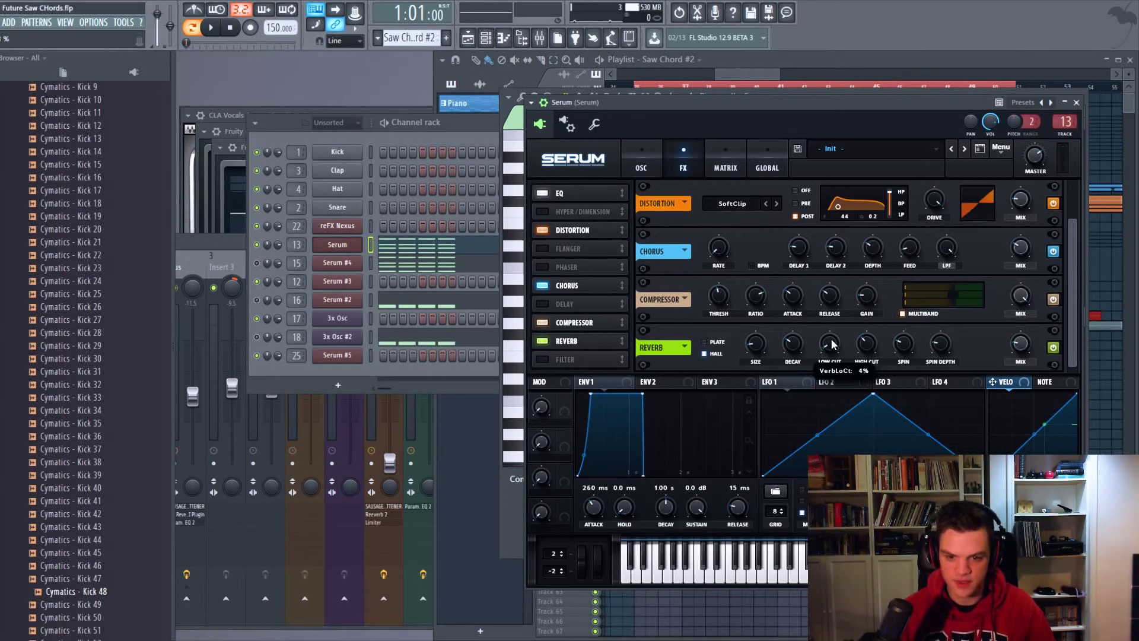
drag(828, 330, 830, 304)
drag(863, 342, 864, 291)
- Switch the reverb to Plate, set its width to 100% and lower its mix, then play the chords
click(704, 341)
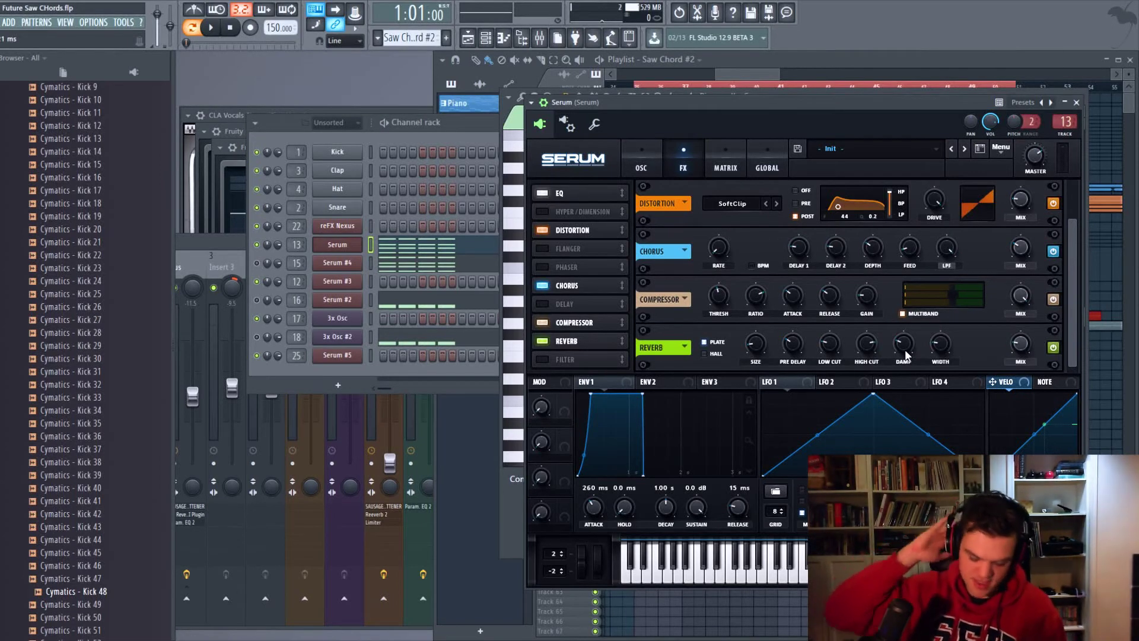
click(940, 347)
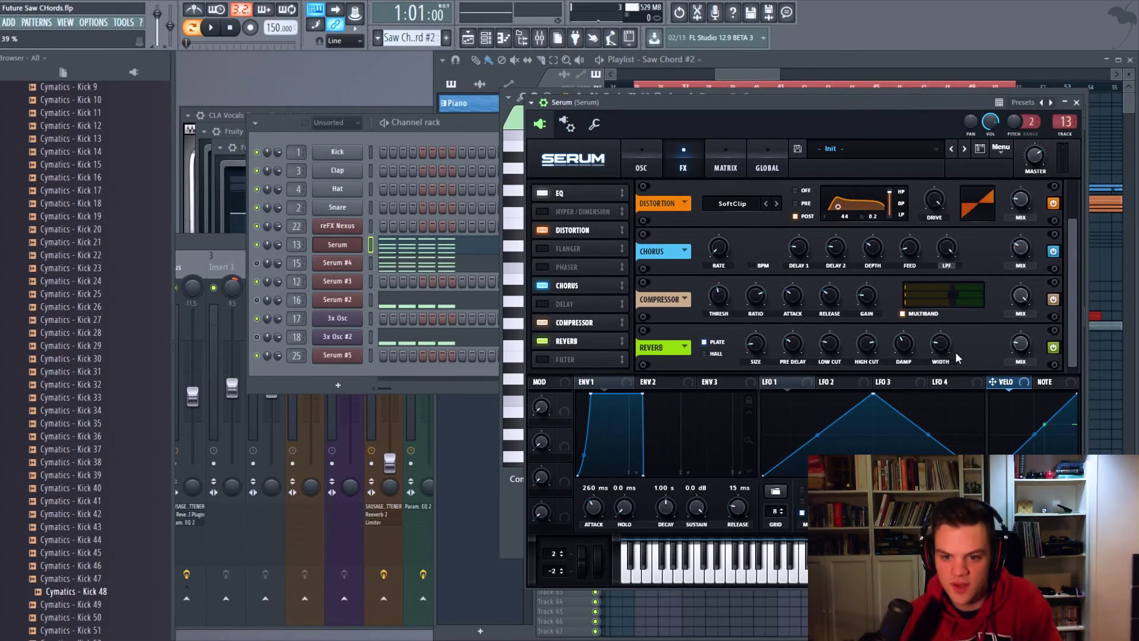
click(1021, 345)
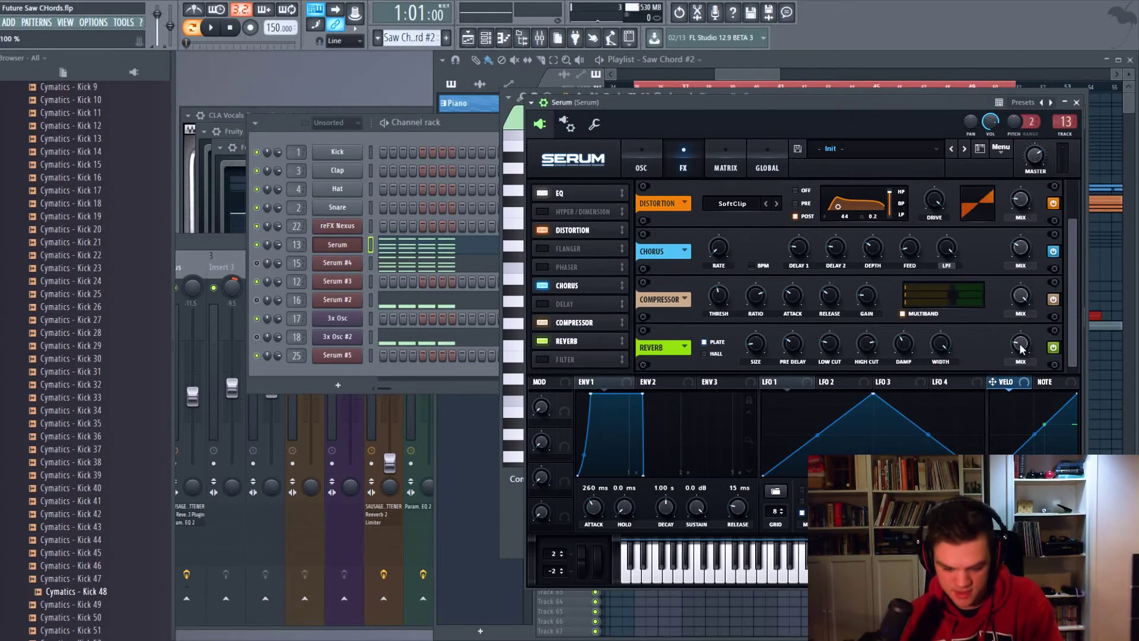
mouse_move(1019, 349)
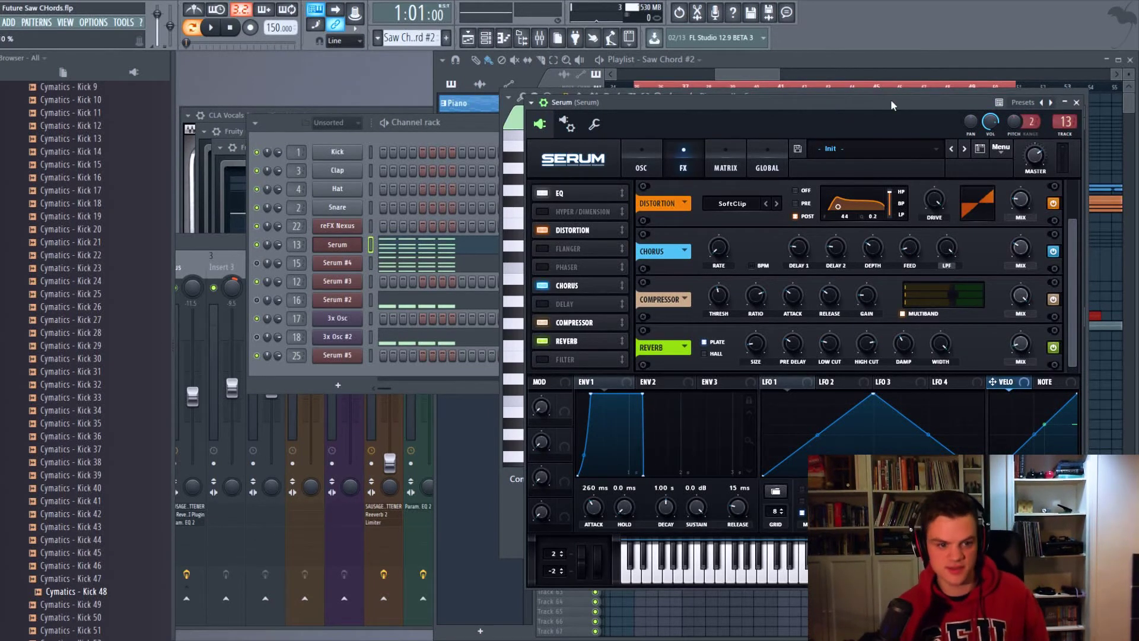
key(space)
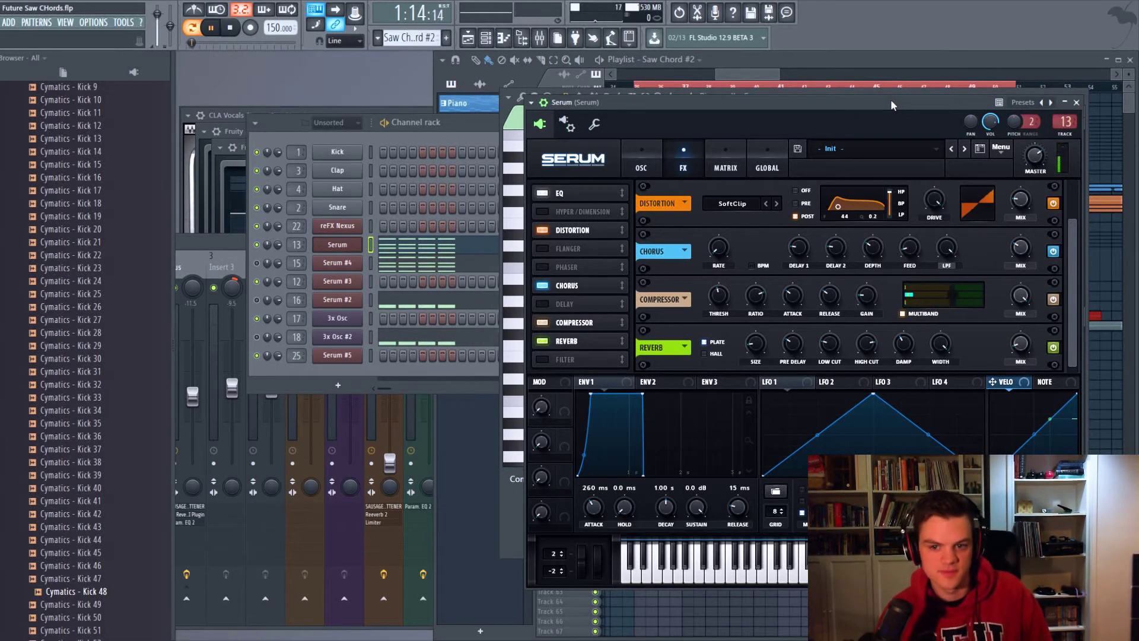
key(space)
- Examine the Maximus and parametric EQ 2 settings in the Serum channel's mixer effects chain
click(539, 43)
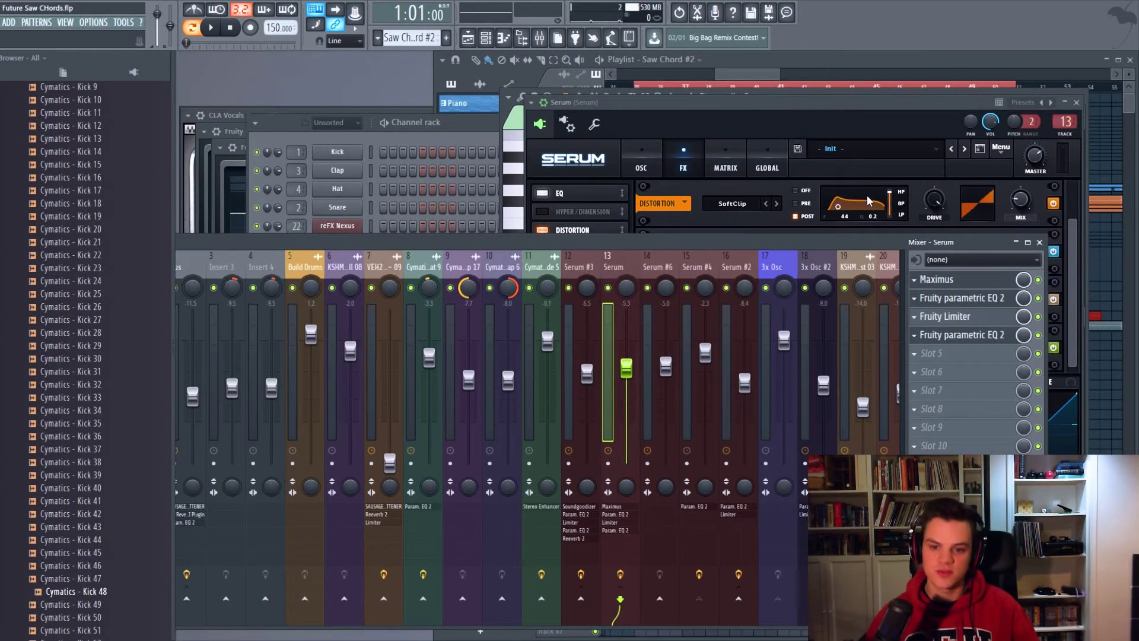
click(937, 280)
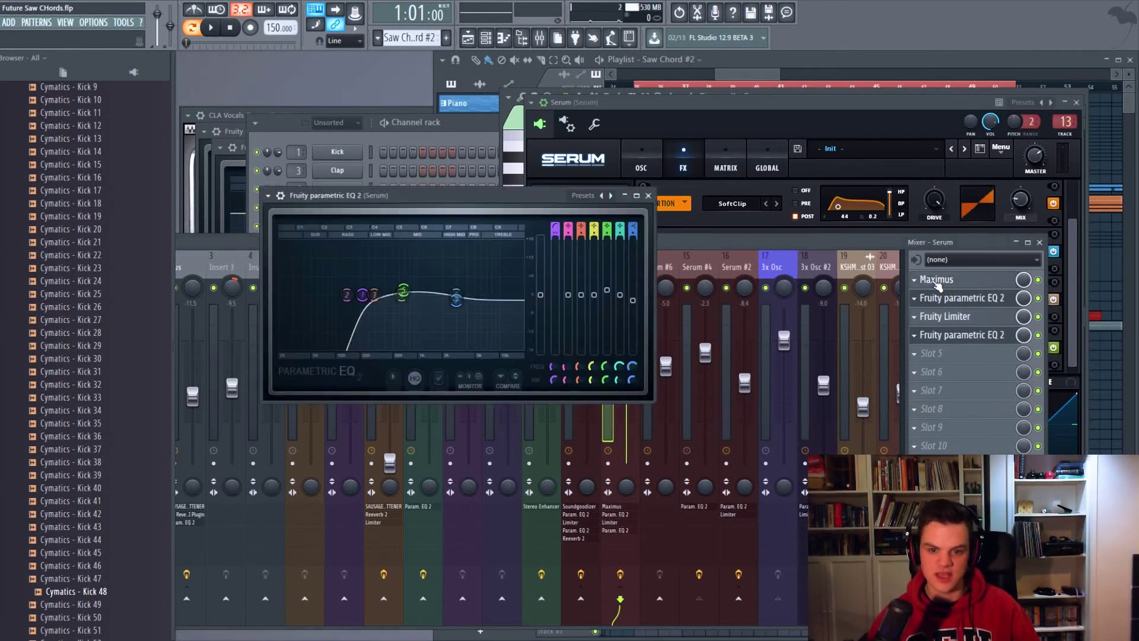
drag(749, 152, 550, 139)
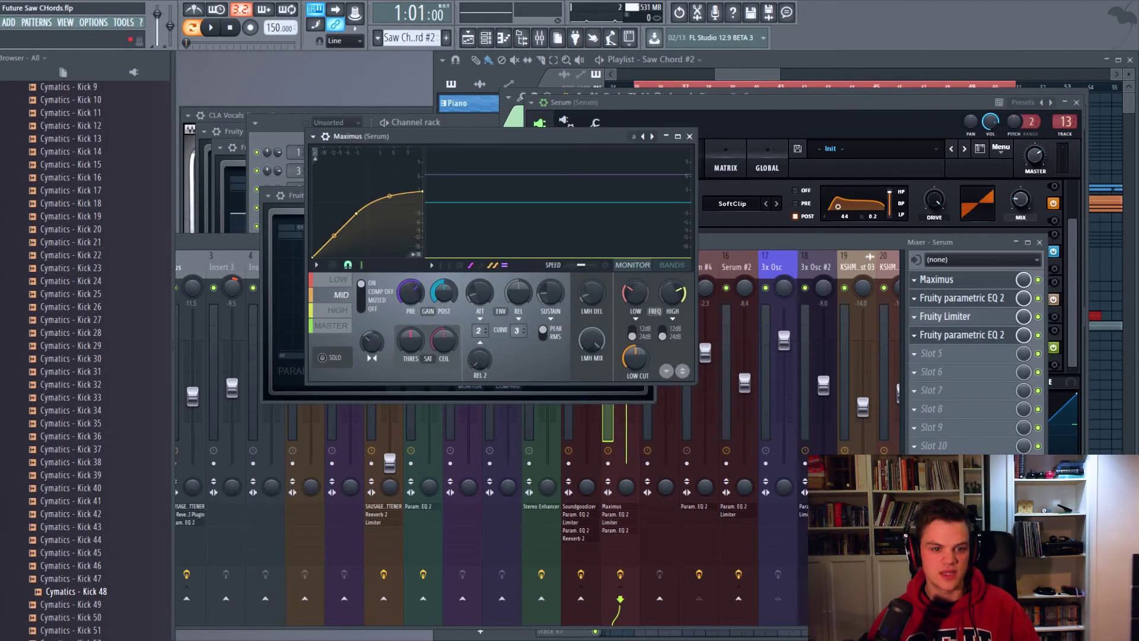
click(952, 311)
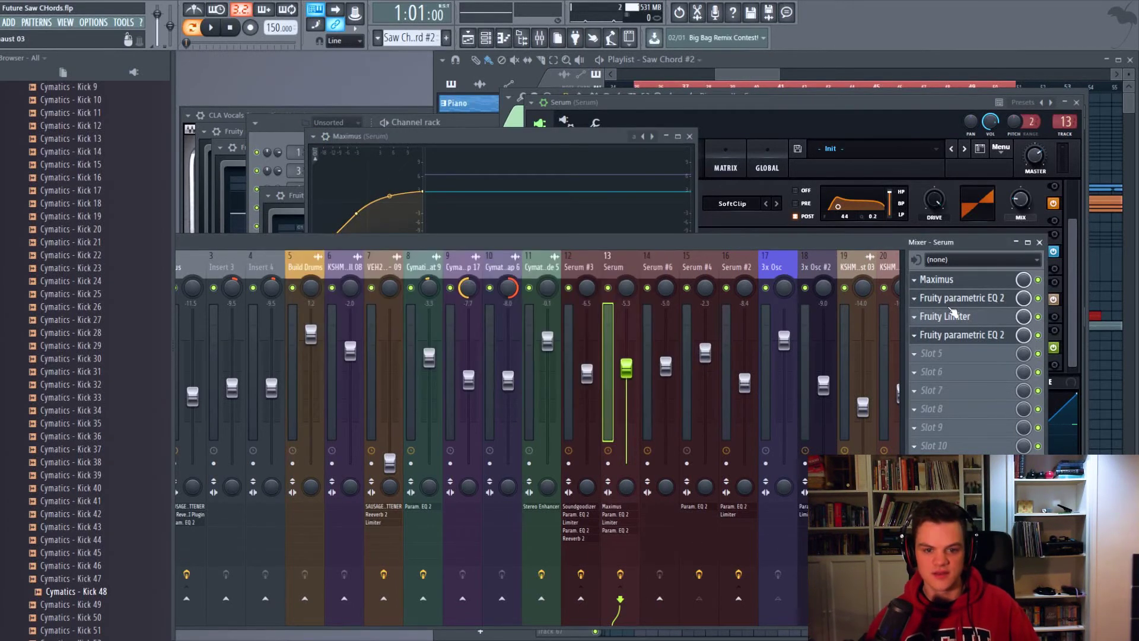
click(946, 302)
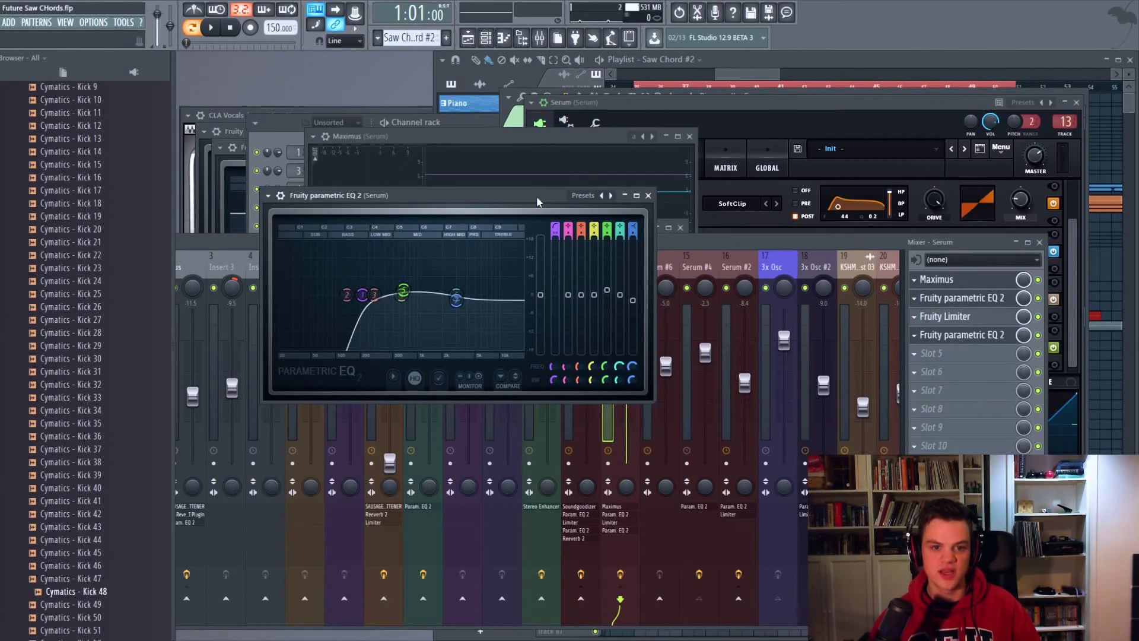
click(950, 335)
drag(1078, 191, 924, 140)
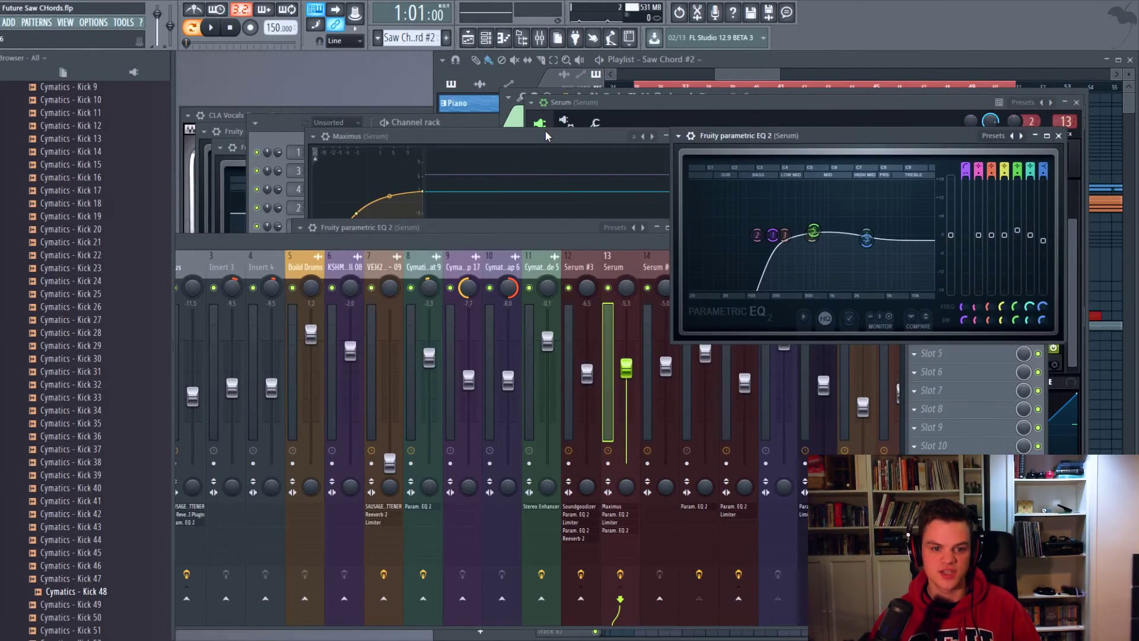
- Toggle the mutes of the Serum and Serum #4 channels to play these layers alone and together
click(488, 41)
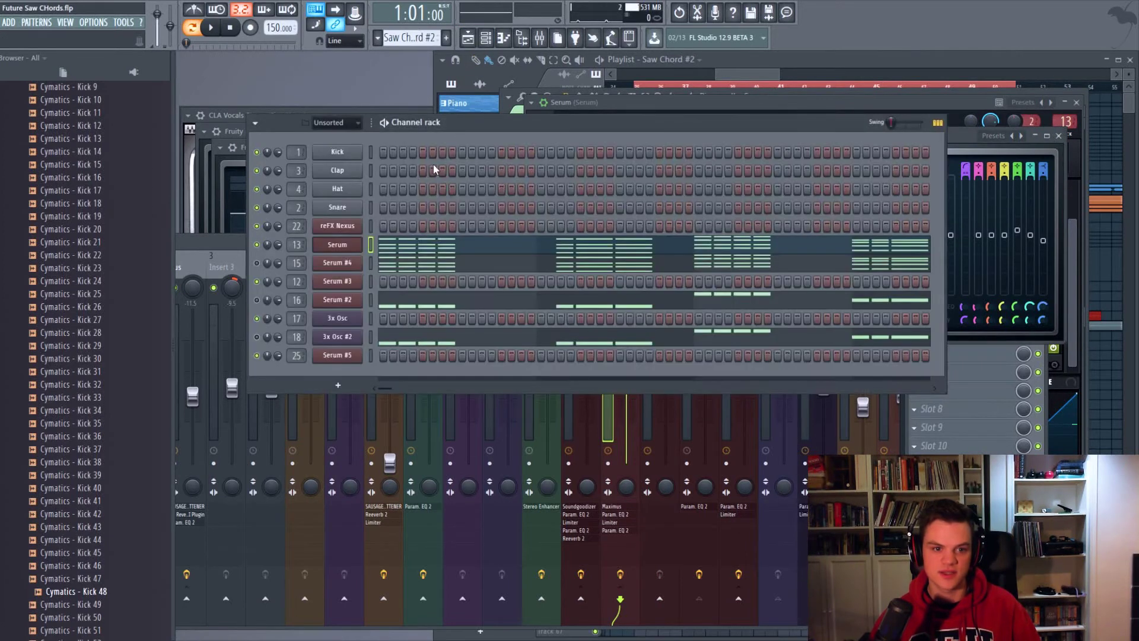
key(space)
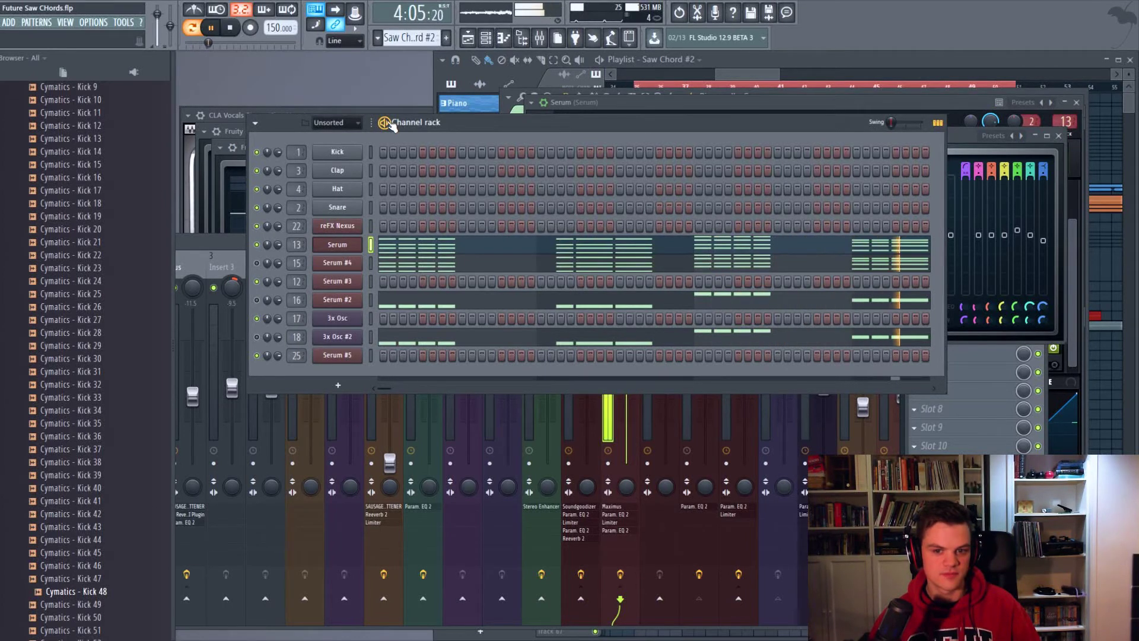
key(space)
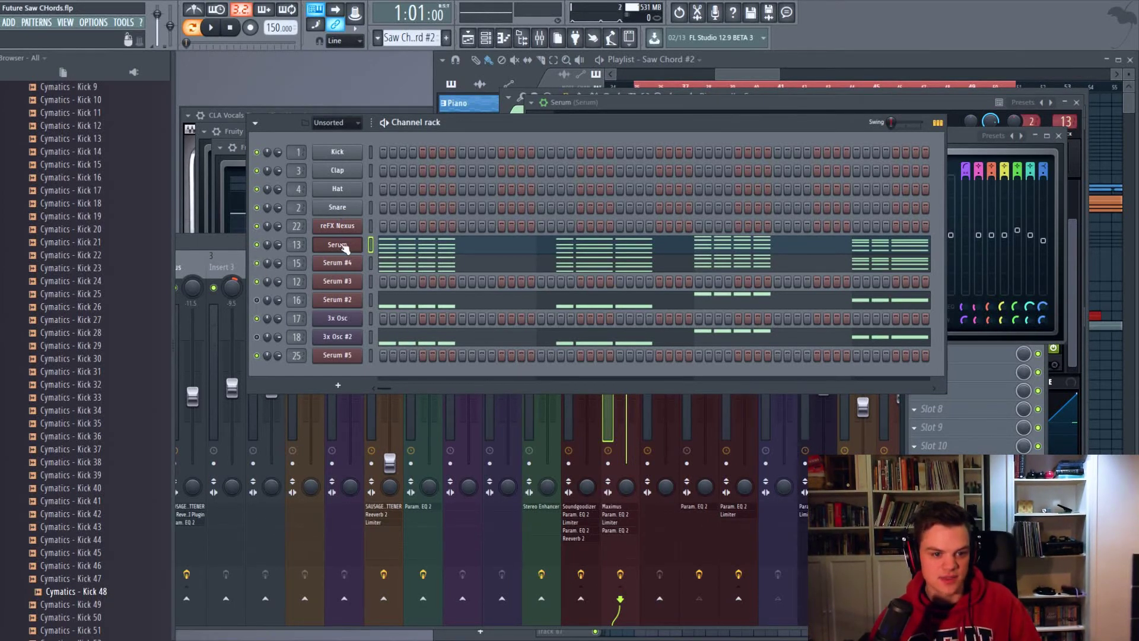
key(space)
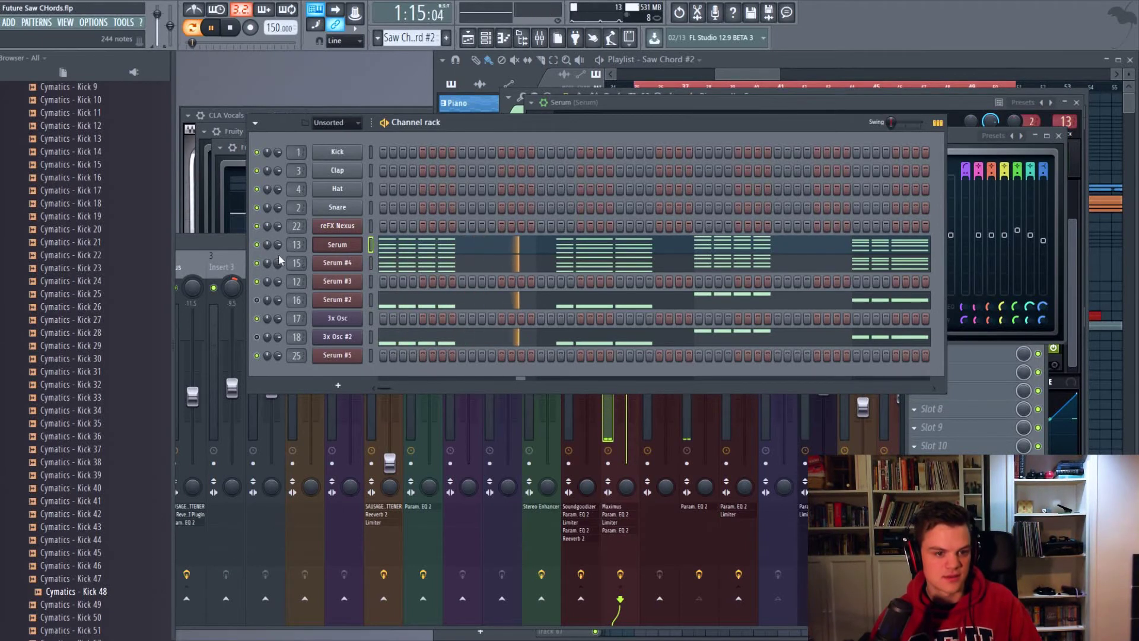
key(space)
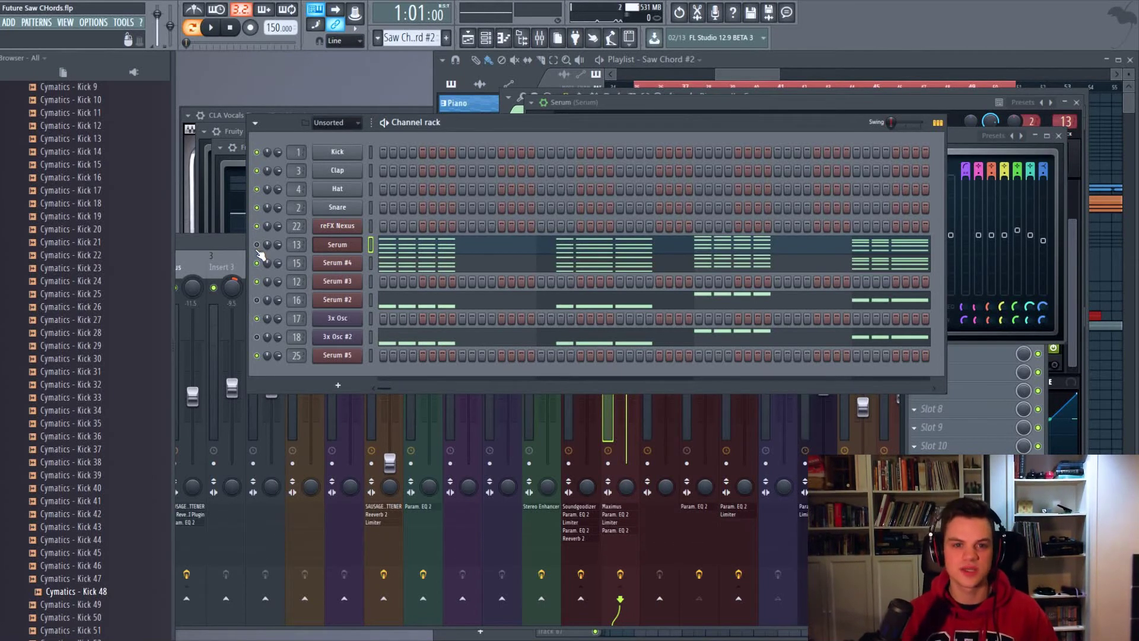
key(space)
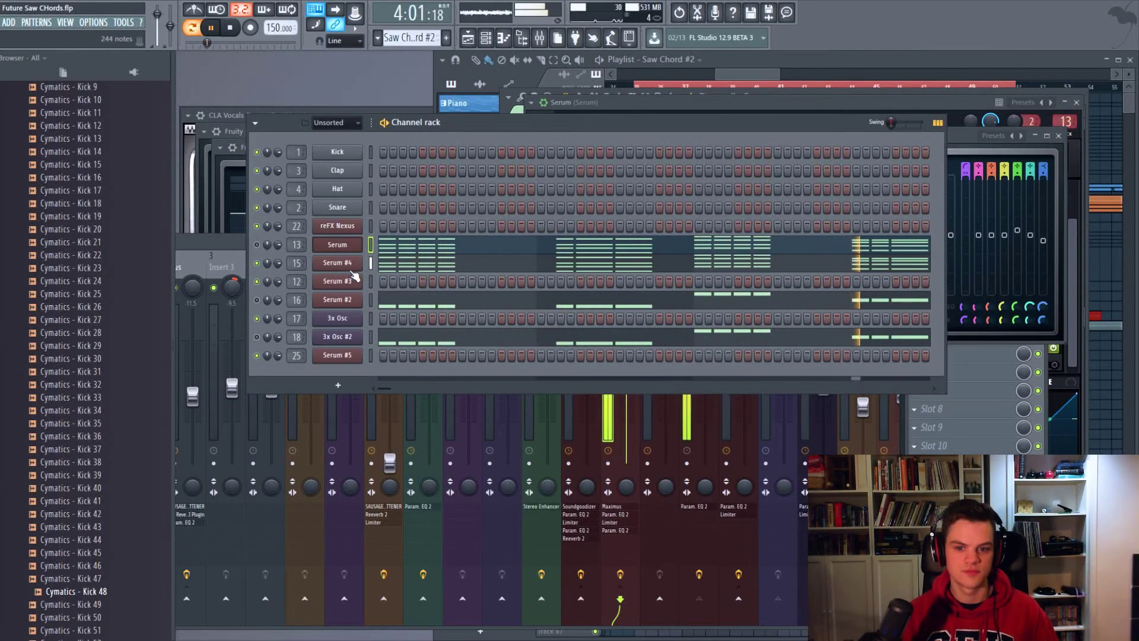
key(space)
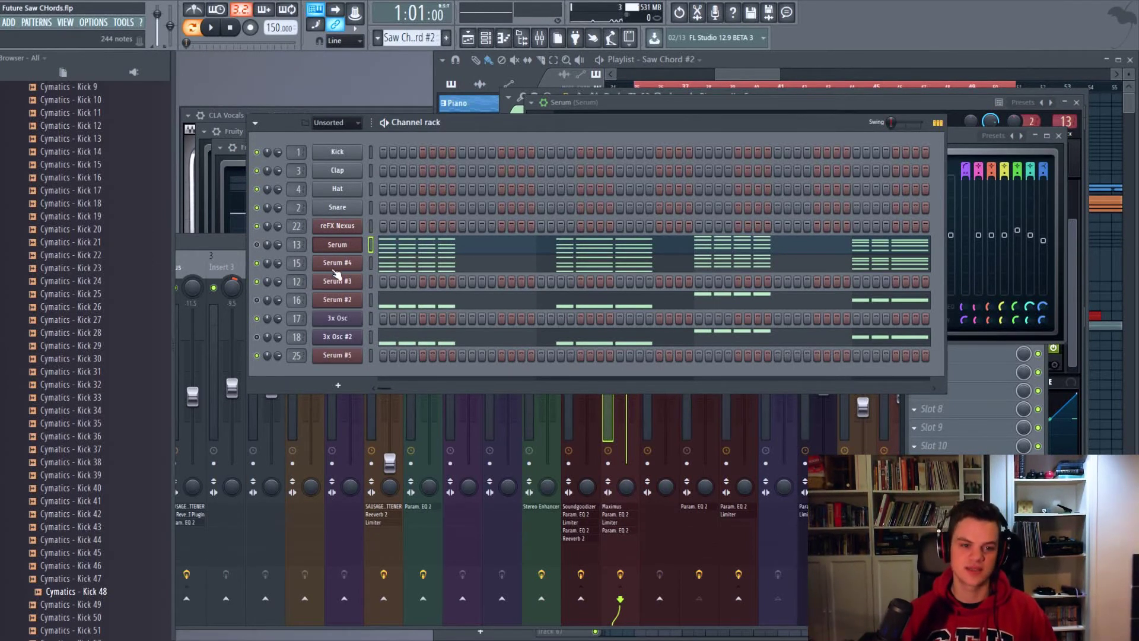
- Examine the Serum #4 layer's chord notes and the oscillator settings of its Saw Stack preset
click(461, 249)
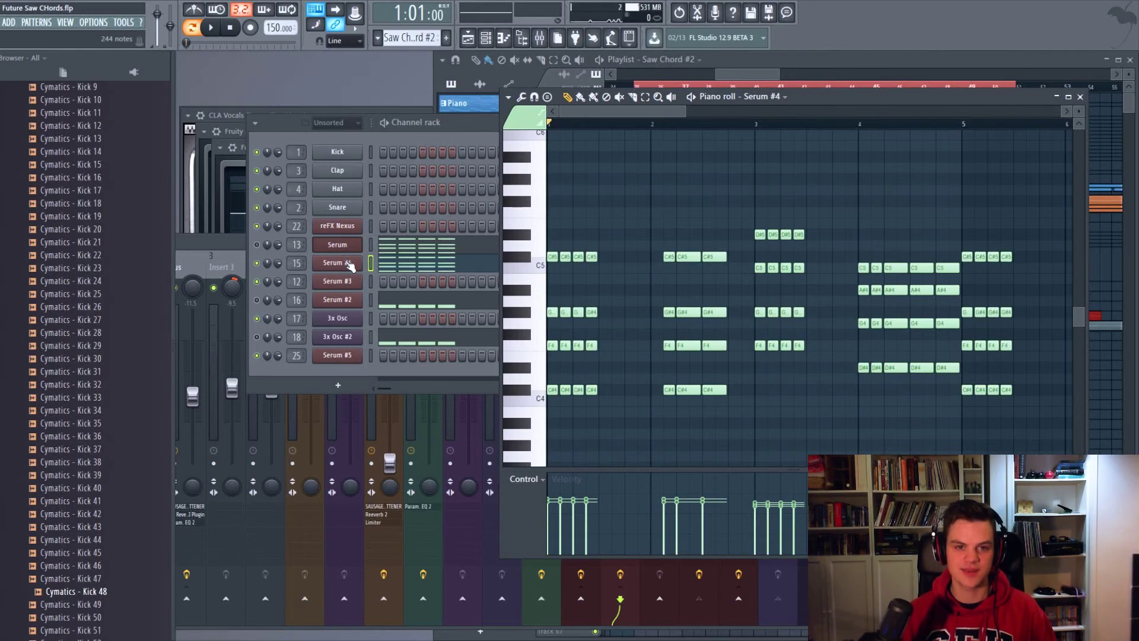
click(348, 264)
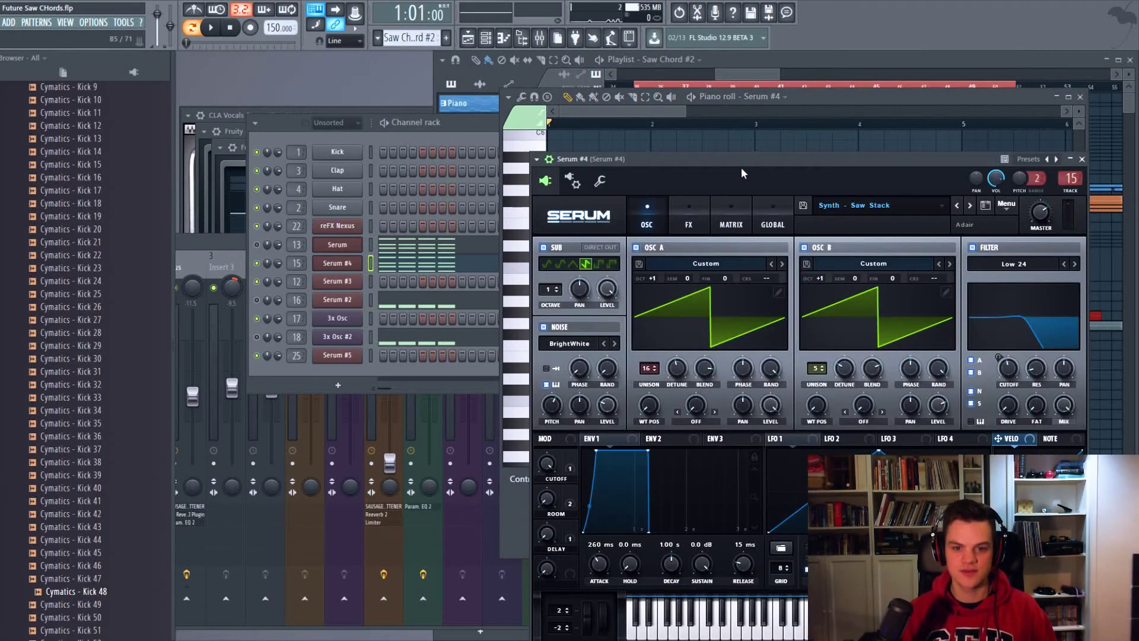
drag(744, 172, 735, 124)
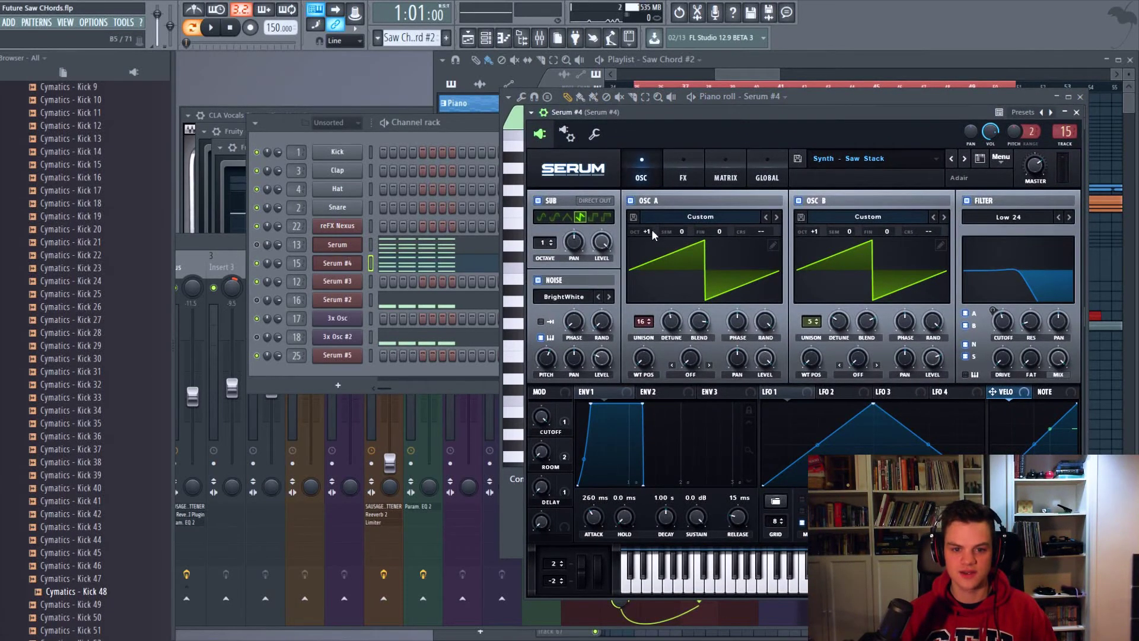
- Examine the parametric EQ 2 curve on the Serum #4 mixer track
click(469, 140)
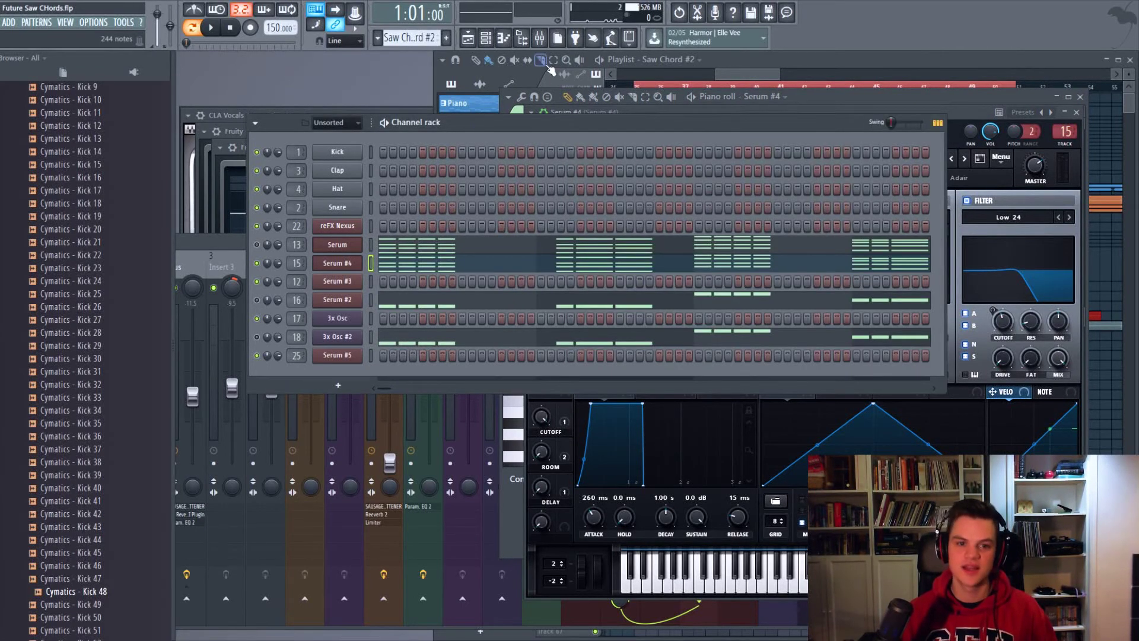
click(539, 38)
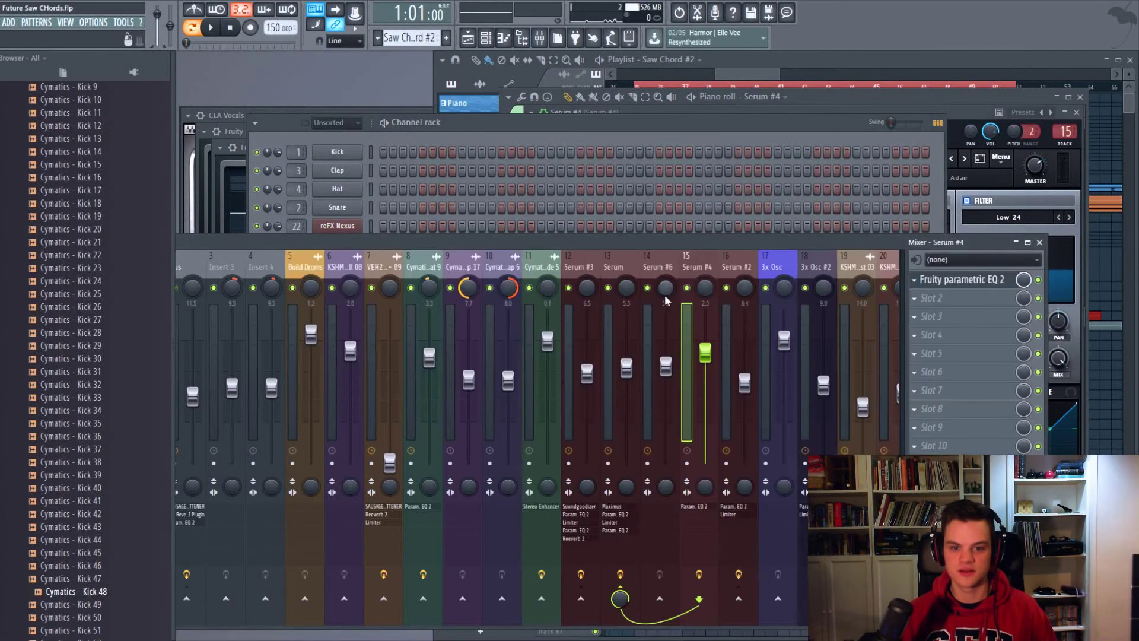
click(959, 282)
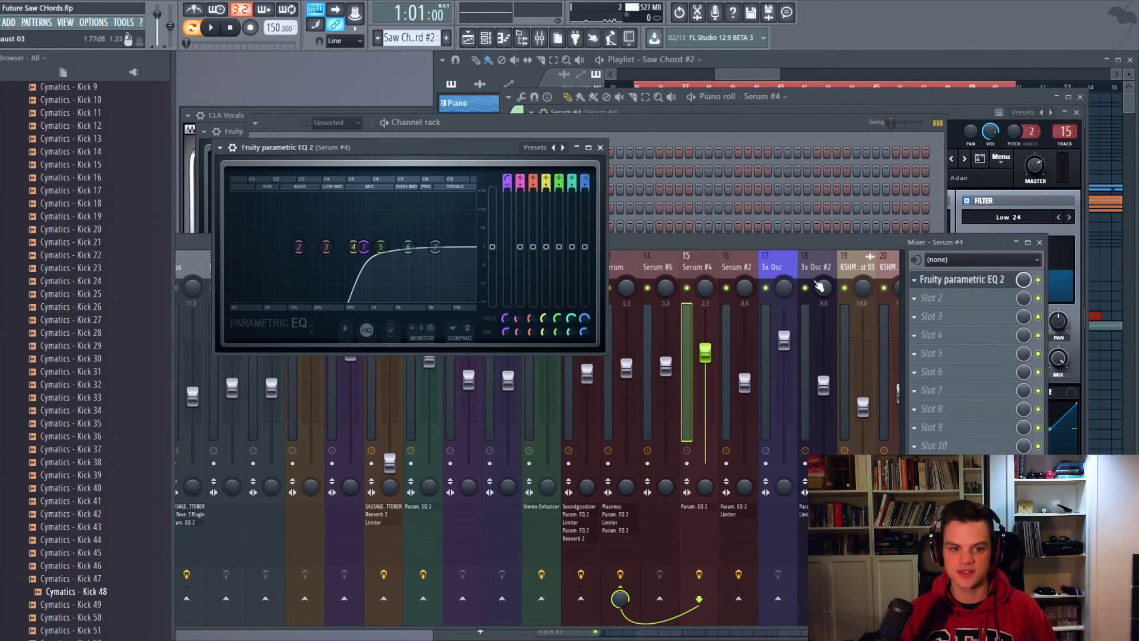
click(763, 252)
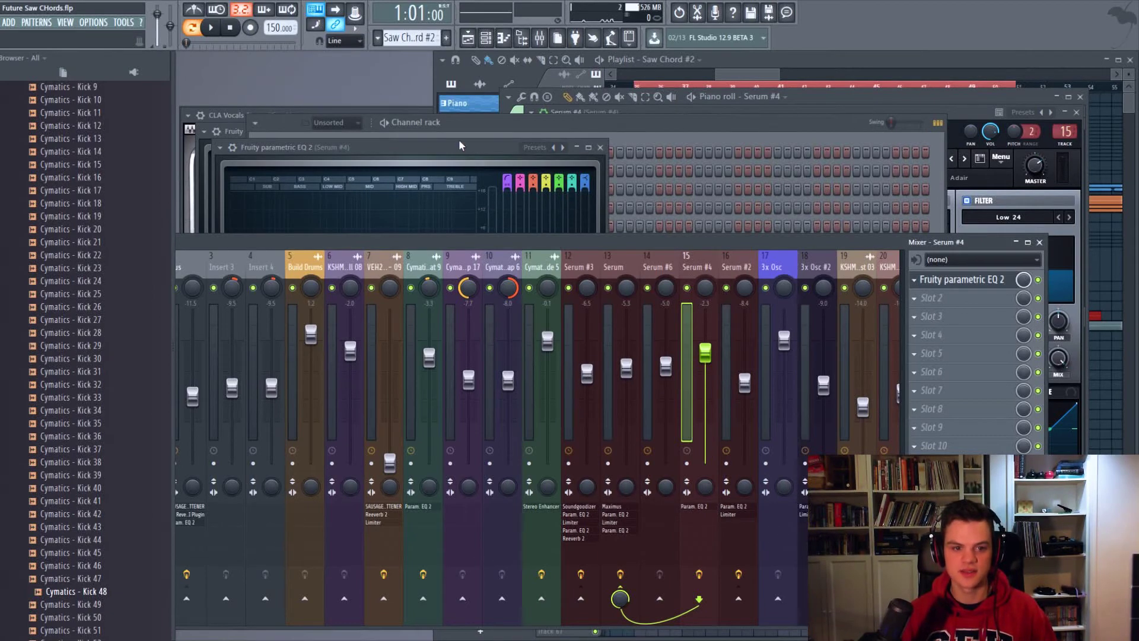
drag(458, 140, 805, 121)
- Mute Serum #4, unmute Serum #2, and play the bass layer with its fuzzbass patch open
click(504, 133)
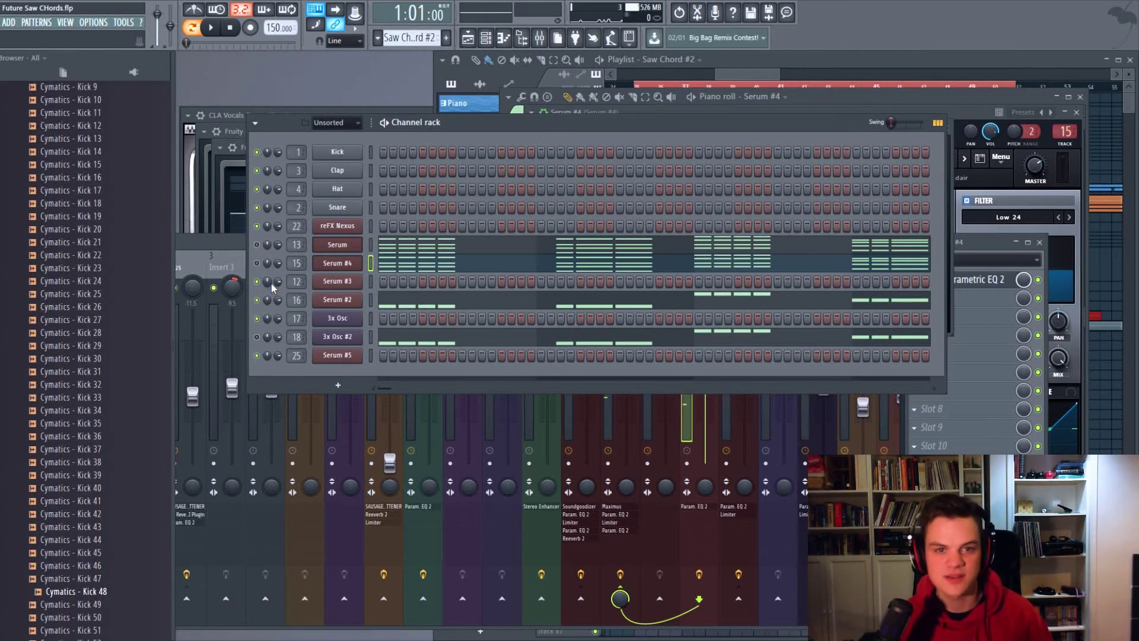
click(349, 302)
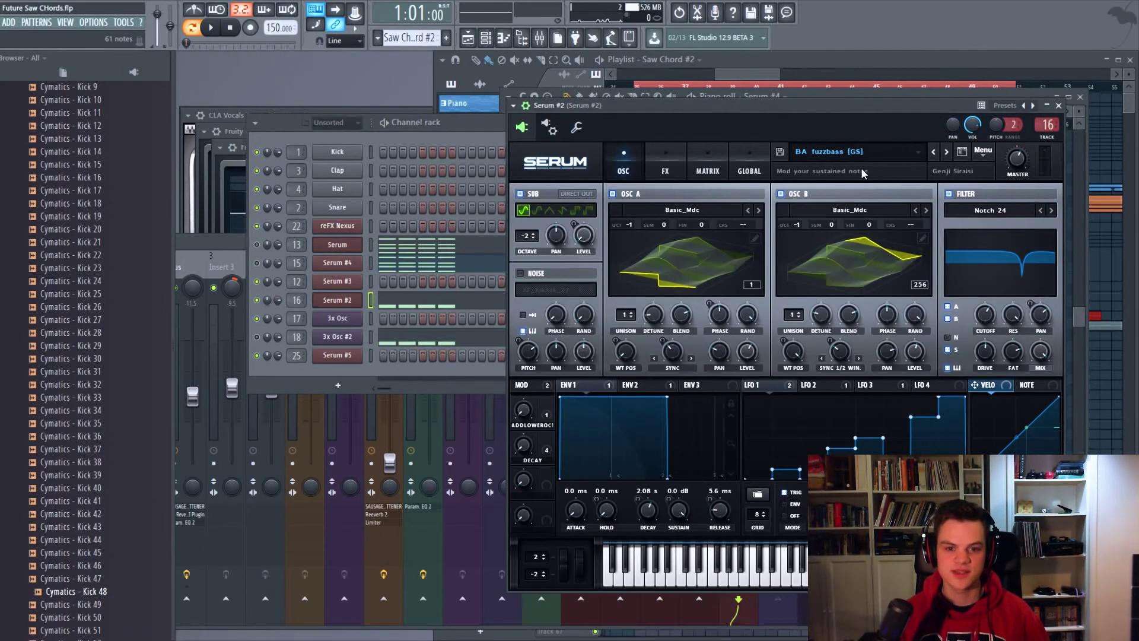
key(space)
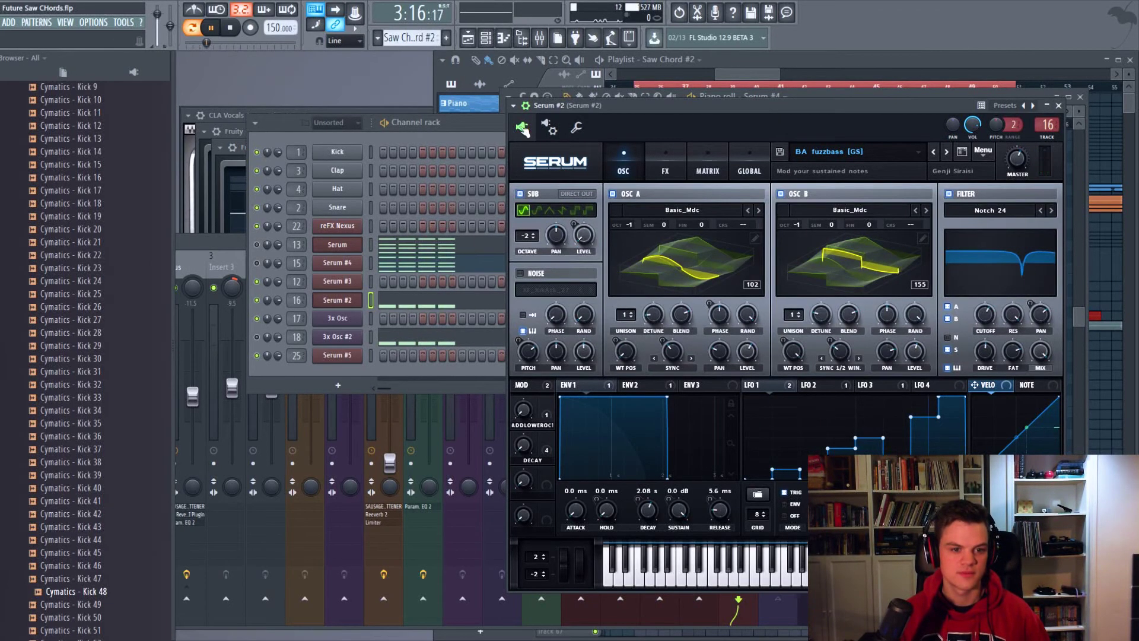
key(space)
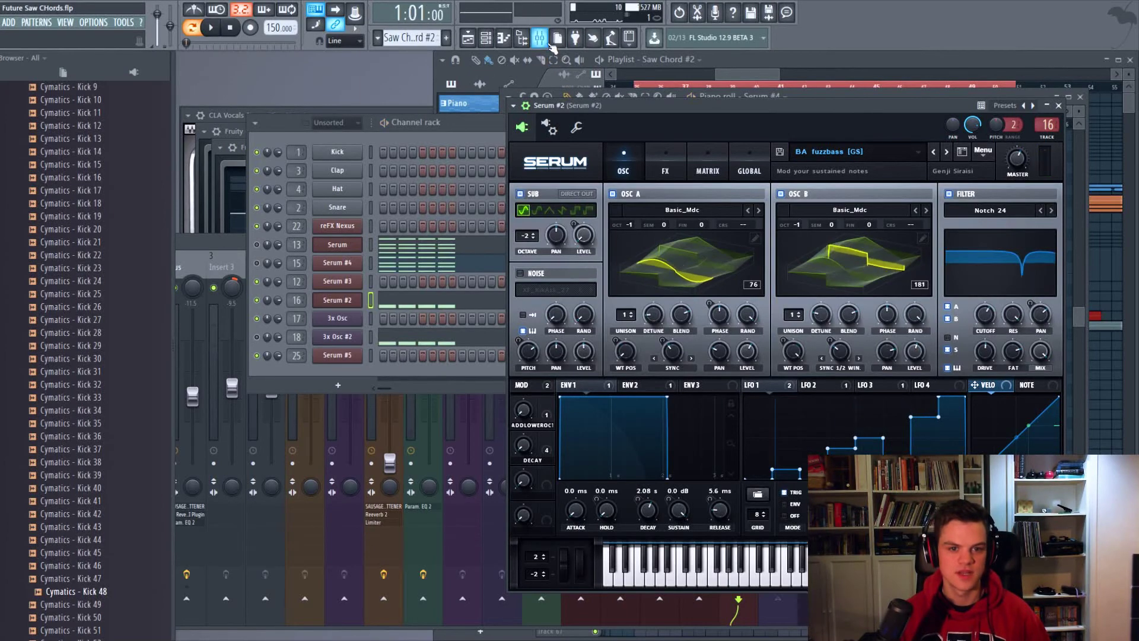
- Examine the Fruity Limiter and parametric EQ 2 on the Serum #2 mixer track
click(541, 39)
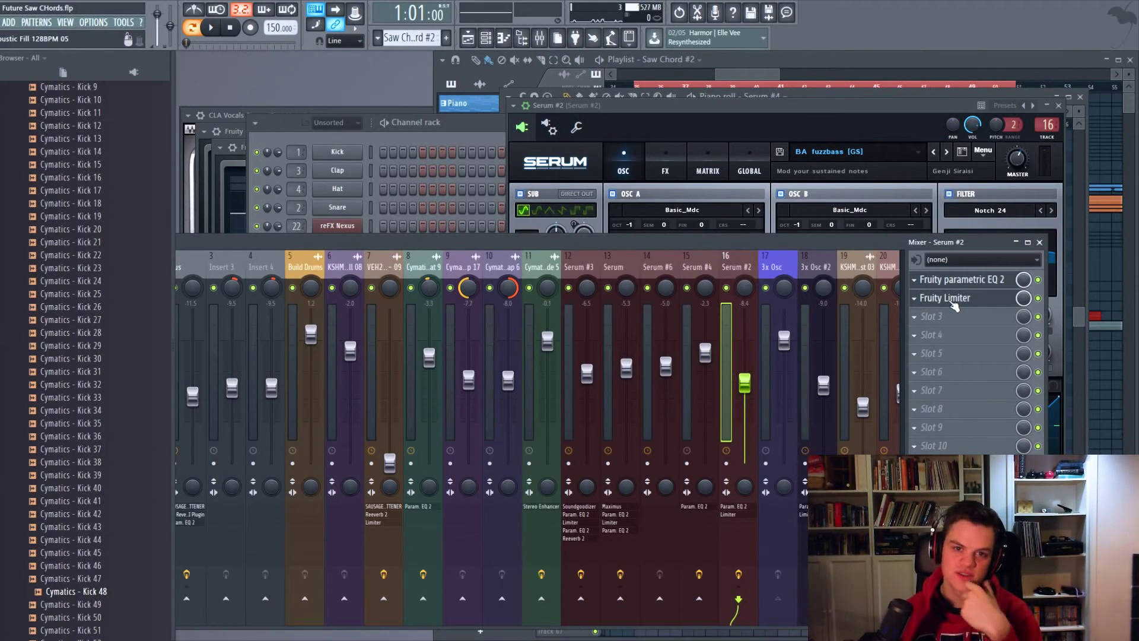
click(949, 298)
click(961, 279)
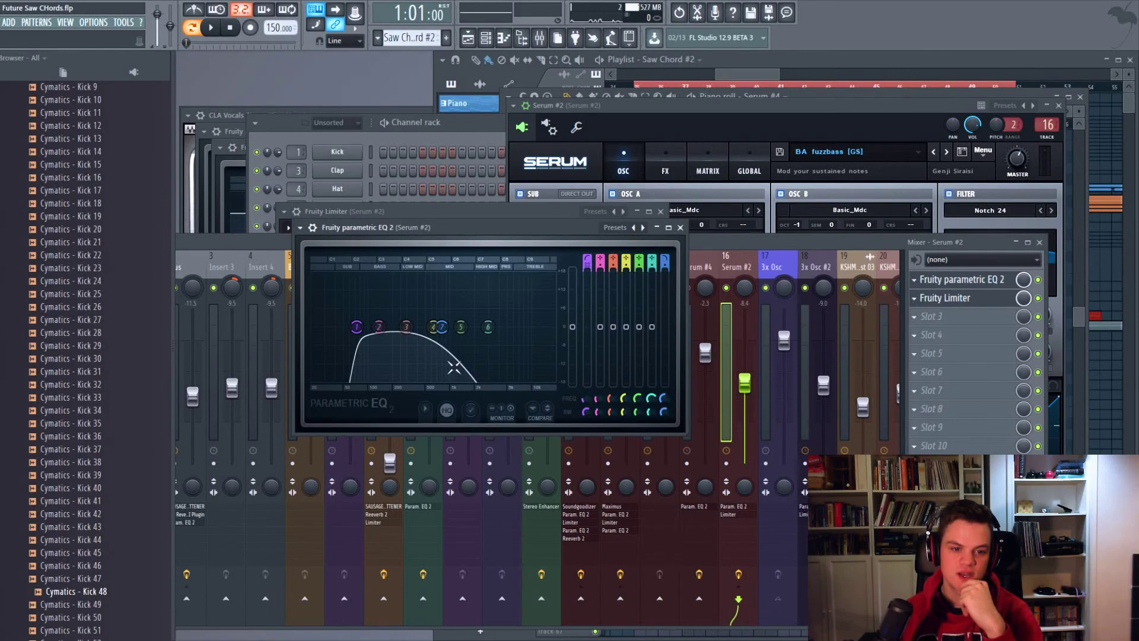
- Examine the Serum channel's chord notes across the Saw Chord #2 pattern in the piano roll
click(465, 145)
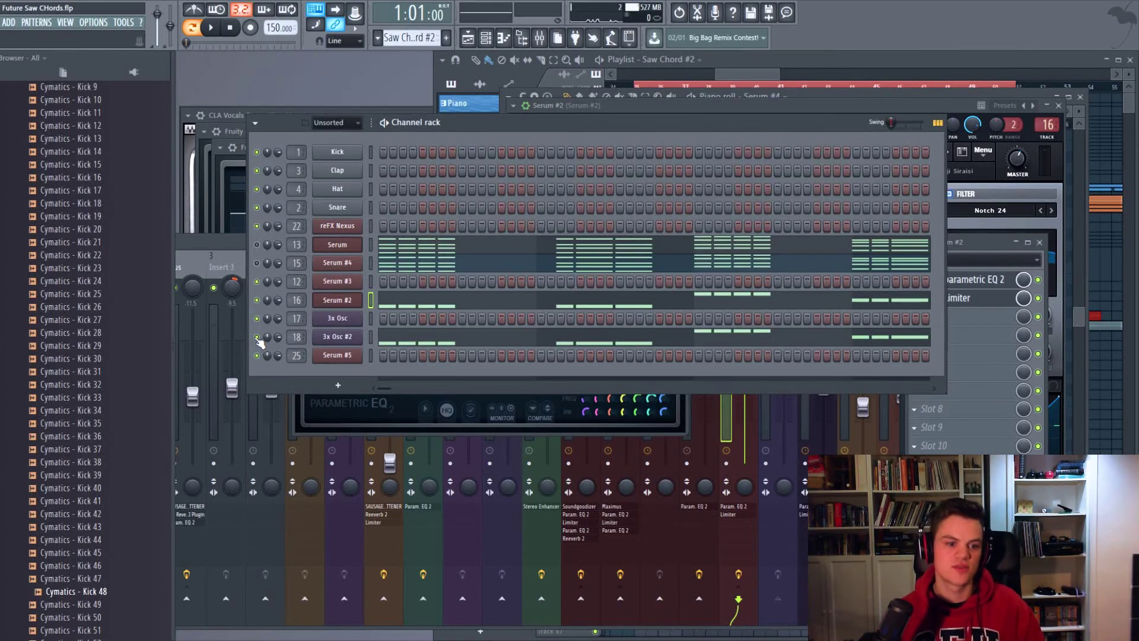
click(442, 247)
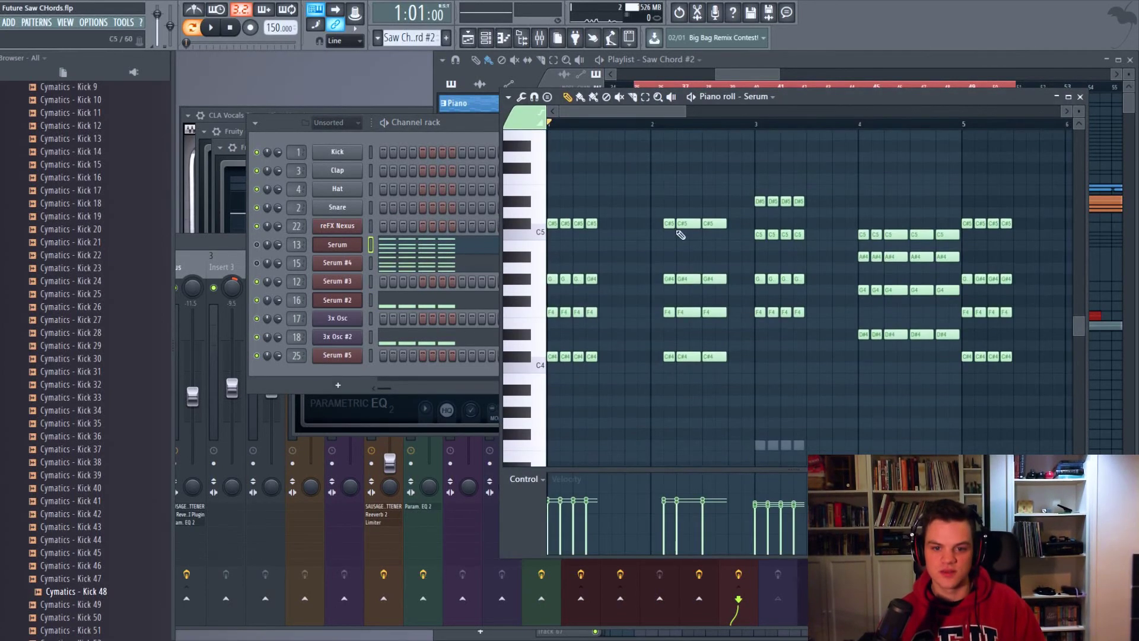
drag(685, 116, 838, 114)
scroll(801, 311, down, 3)
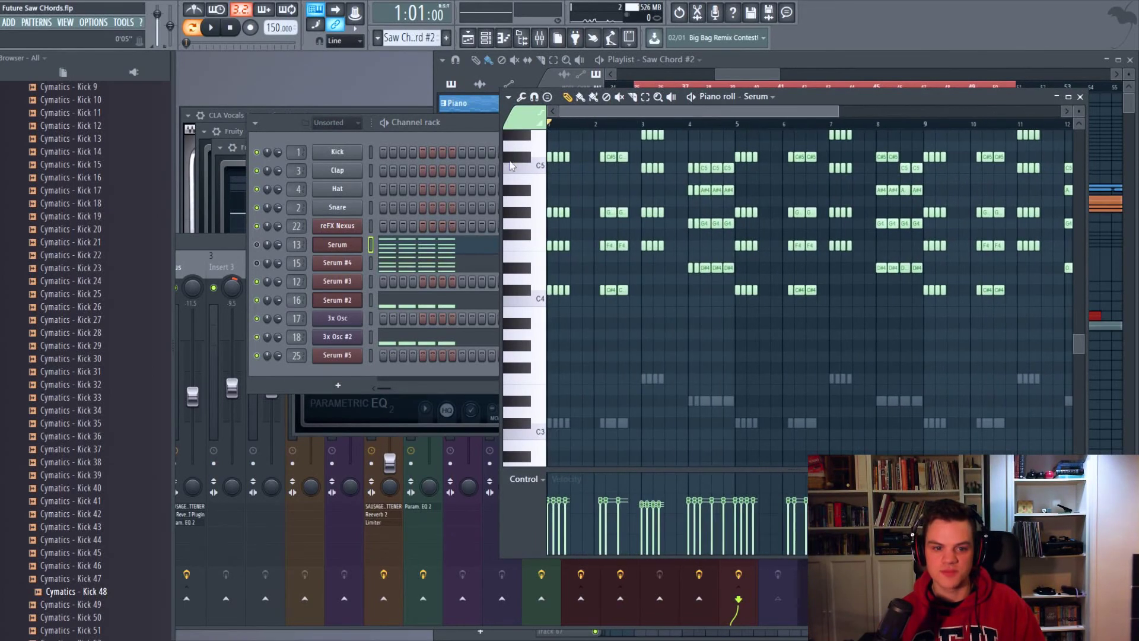
- Play the Serum #2 and 3x Osc #2 bass layers together with Serum and Serum #4 muted
click(460, 122)
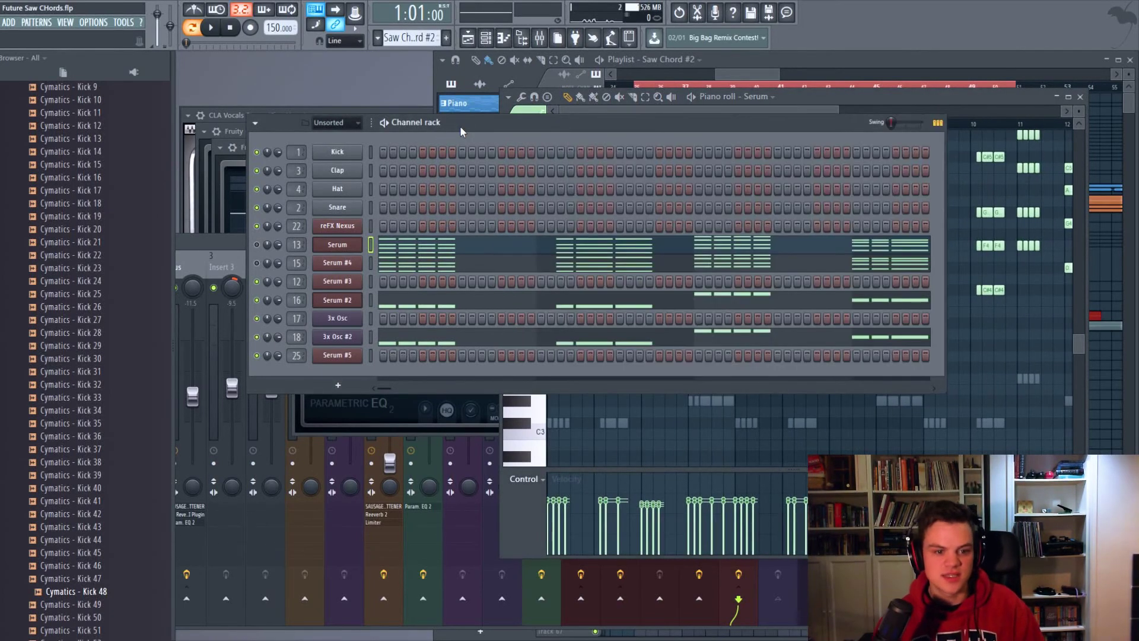
key(space)
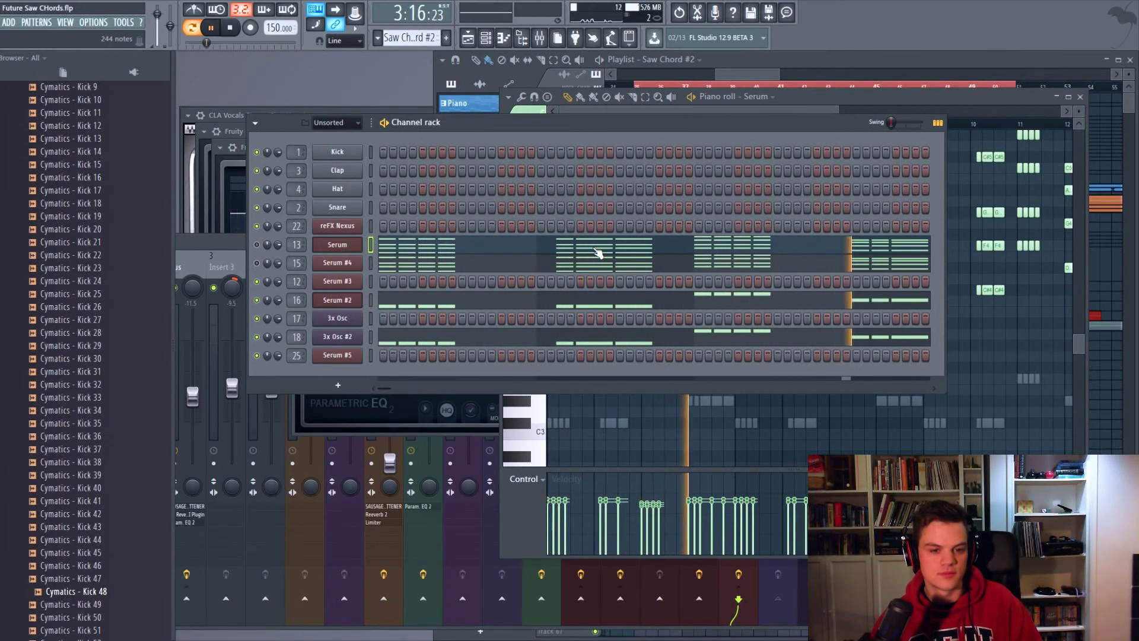
key(space)
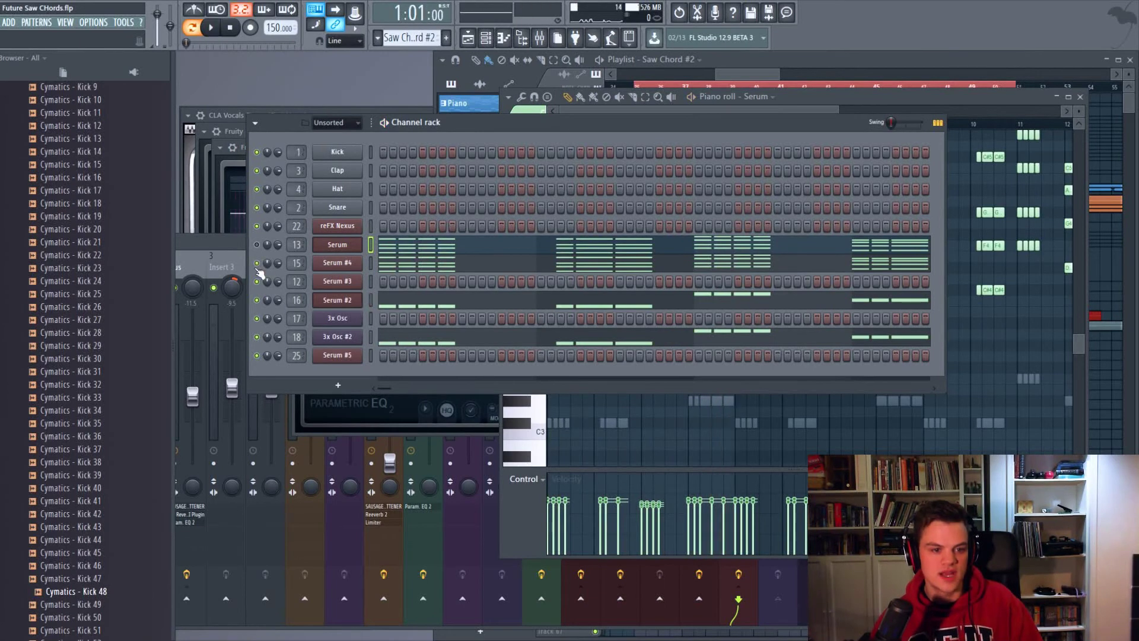
- Unmute Serum #4 and Serum, play the full chord stack, and bring up the mixer with the Serum track selected
key(space)
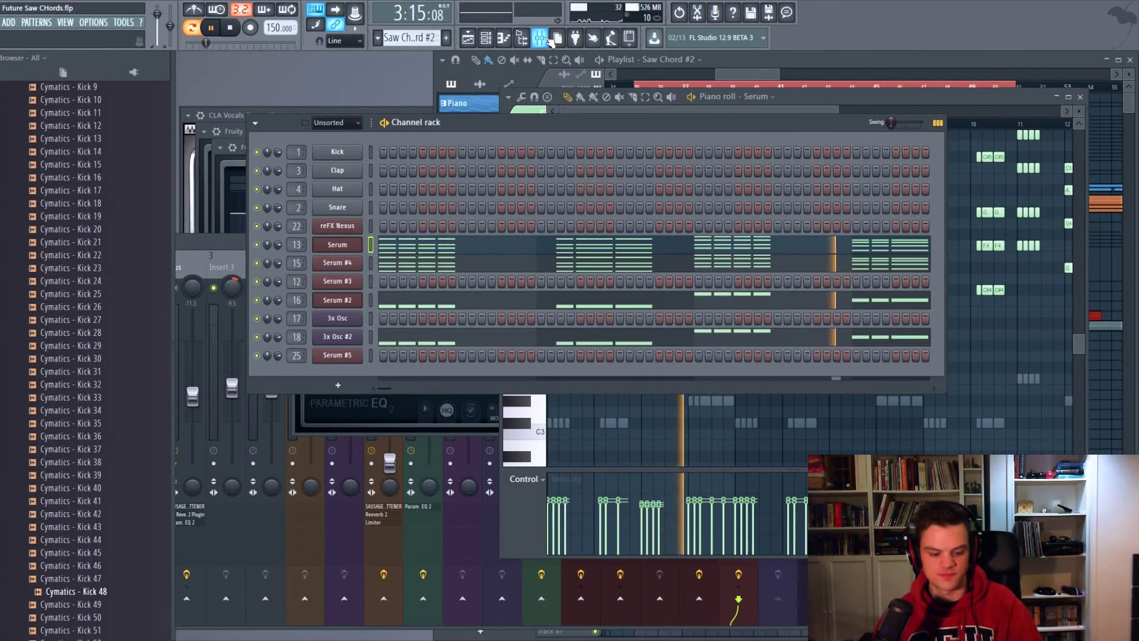
click(540, 37)
key(space)
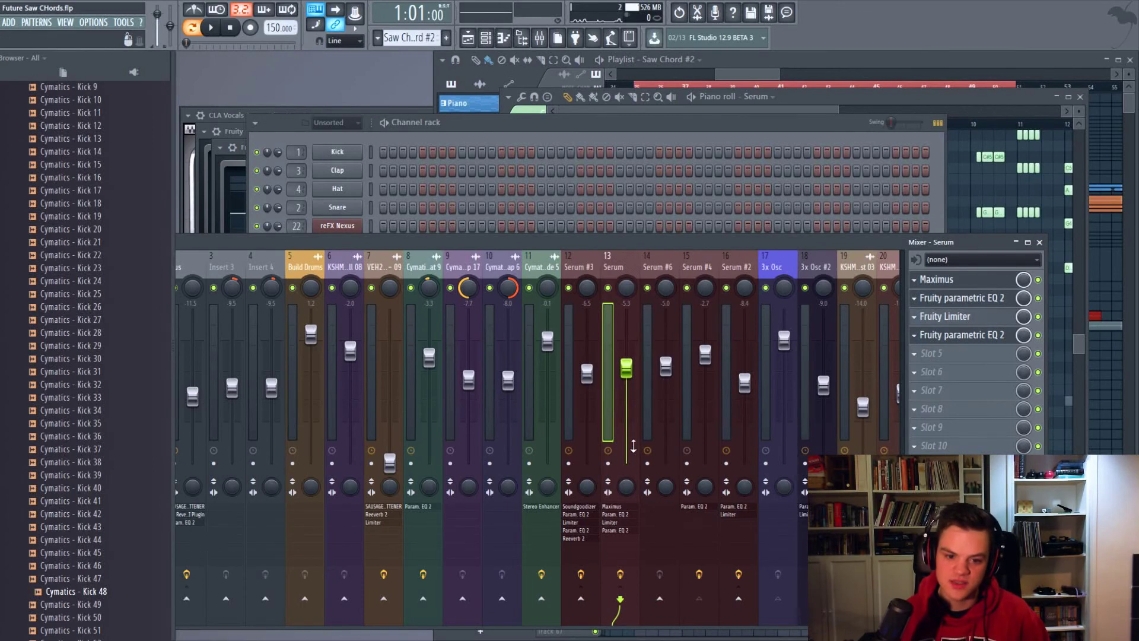
drag(660, 261, 689, 207)
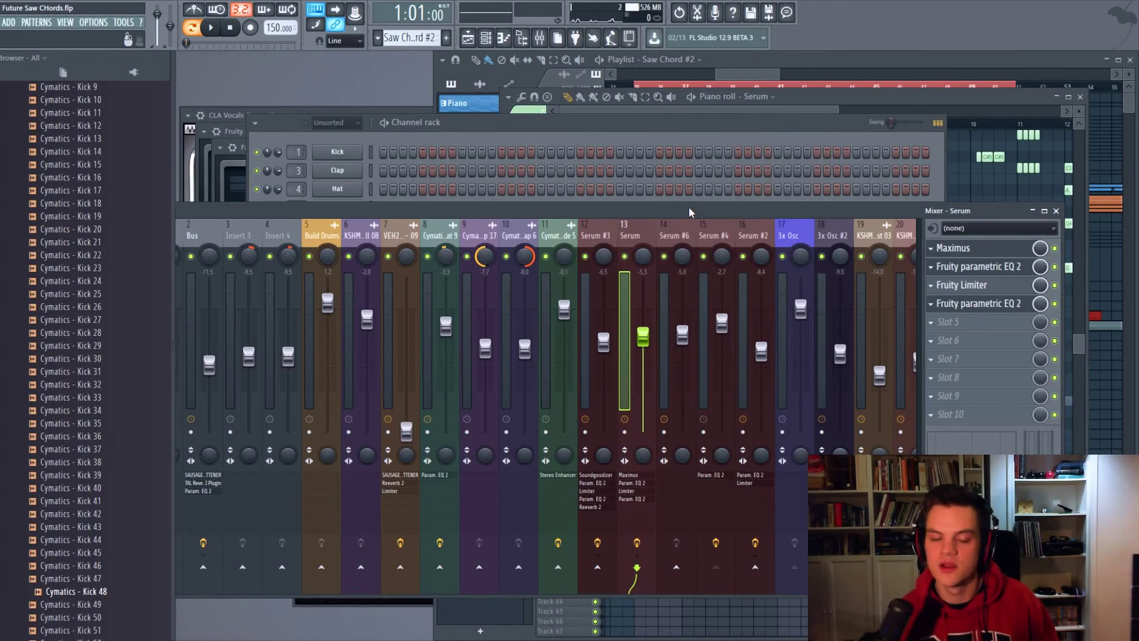
- Mute the Vocal, Pad, Guitar and Reverb String playlist tracks and play the song from bar 35
click(738, 126)
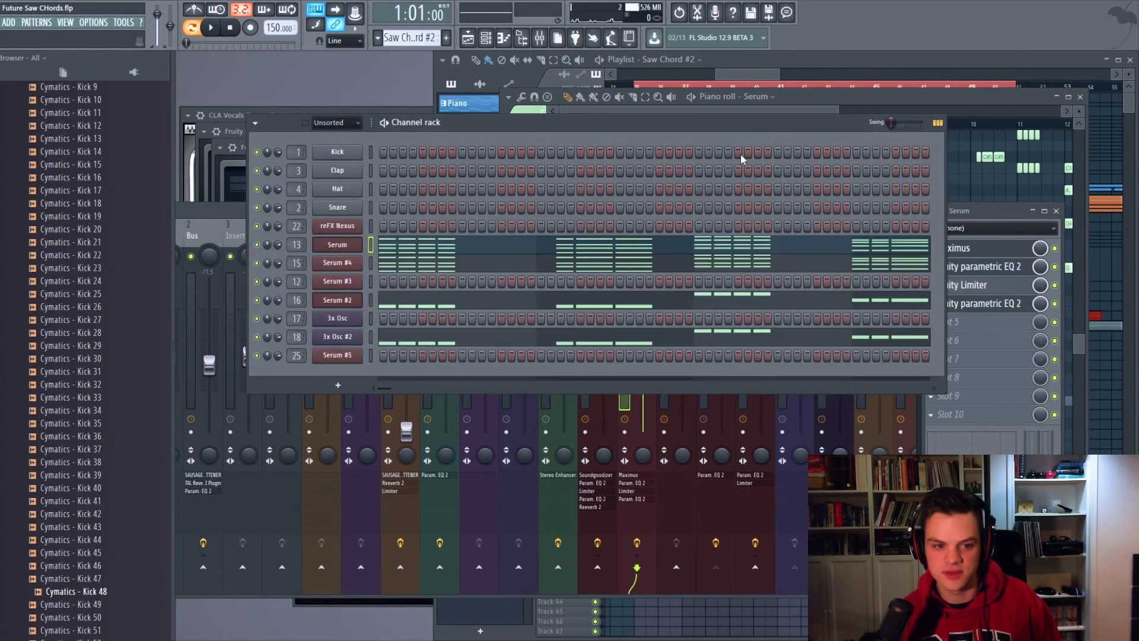
click(735, 66)
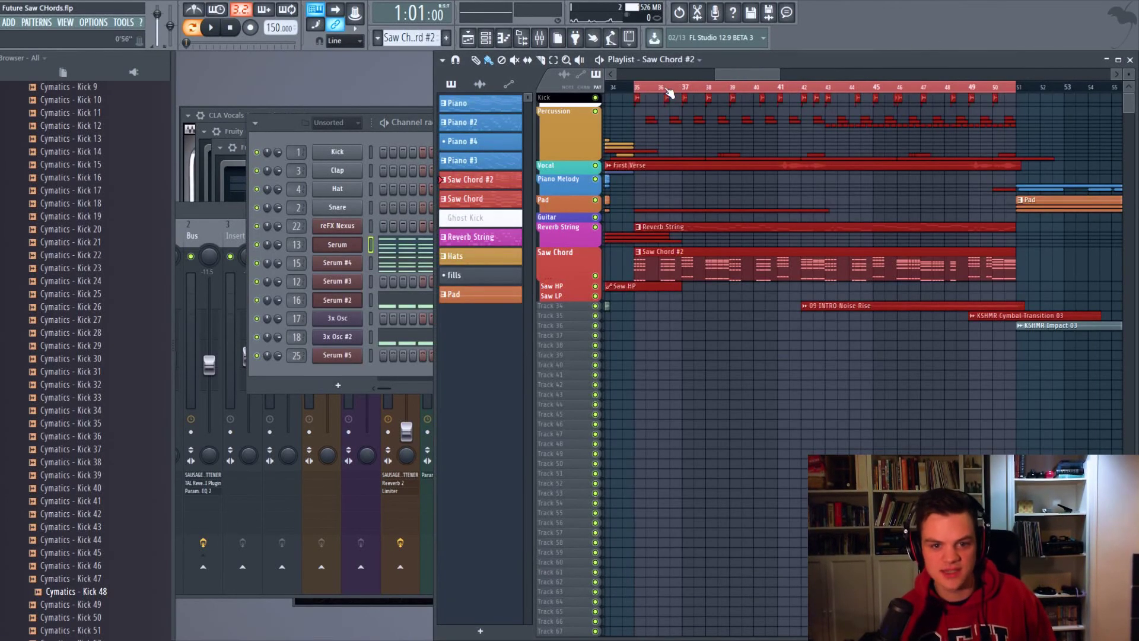
click(636, 87)
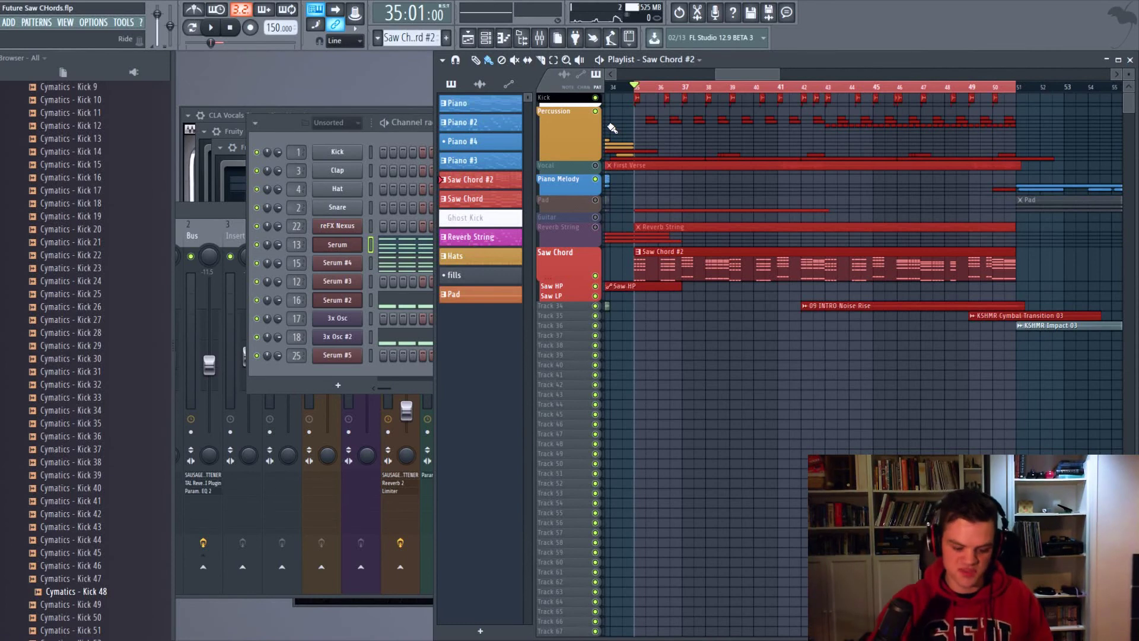
key(space)
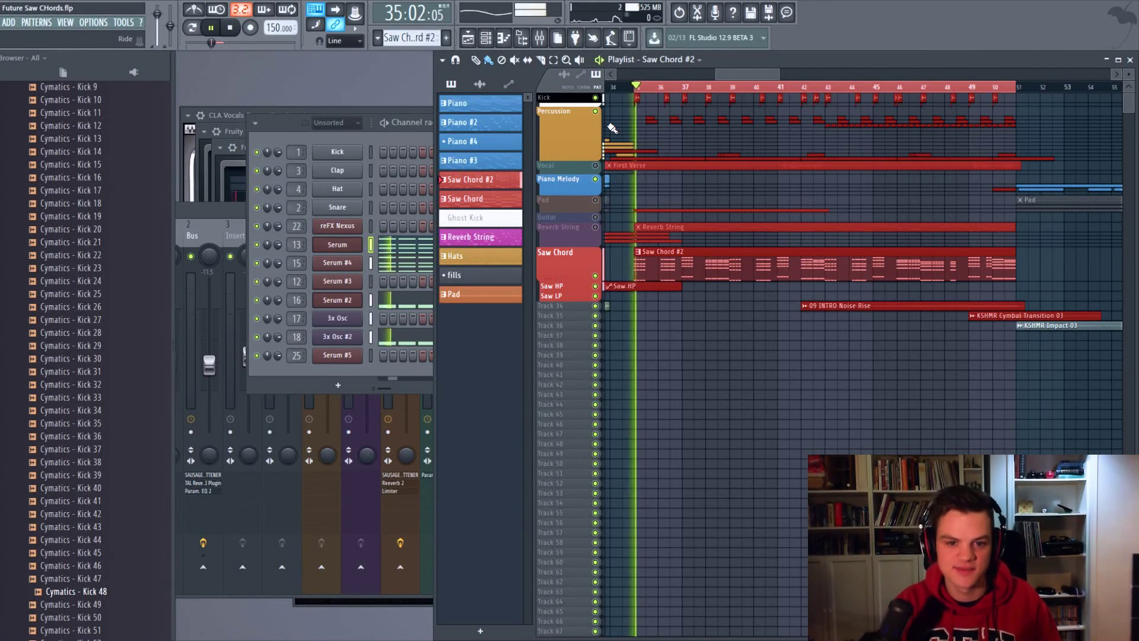